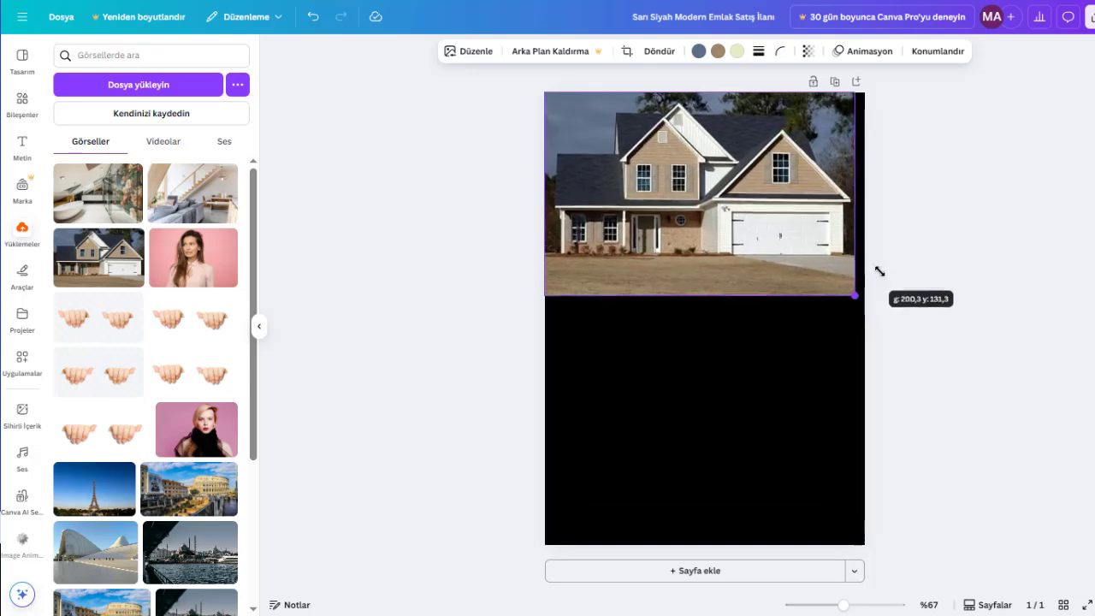
- Duplicate the house photo below the original and enlarge the copy to cover the rest of the page, centred horizontally
{"action": "left_click", "coordinate": [983, 346]}
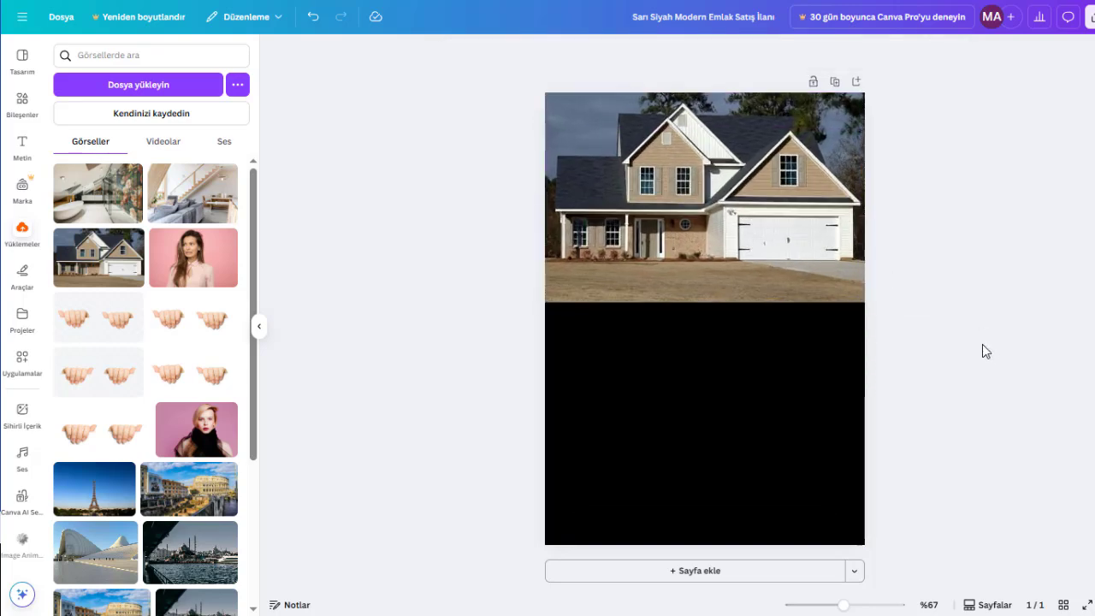
{"action": "left_click", "coordinate": [594, 177]}
{"action": "left_click_drag", "start_coordinate": [649, 234], "coordinate": [683, 441]}
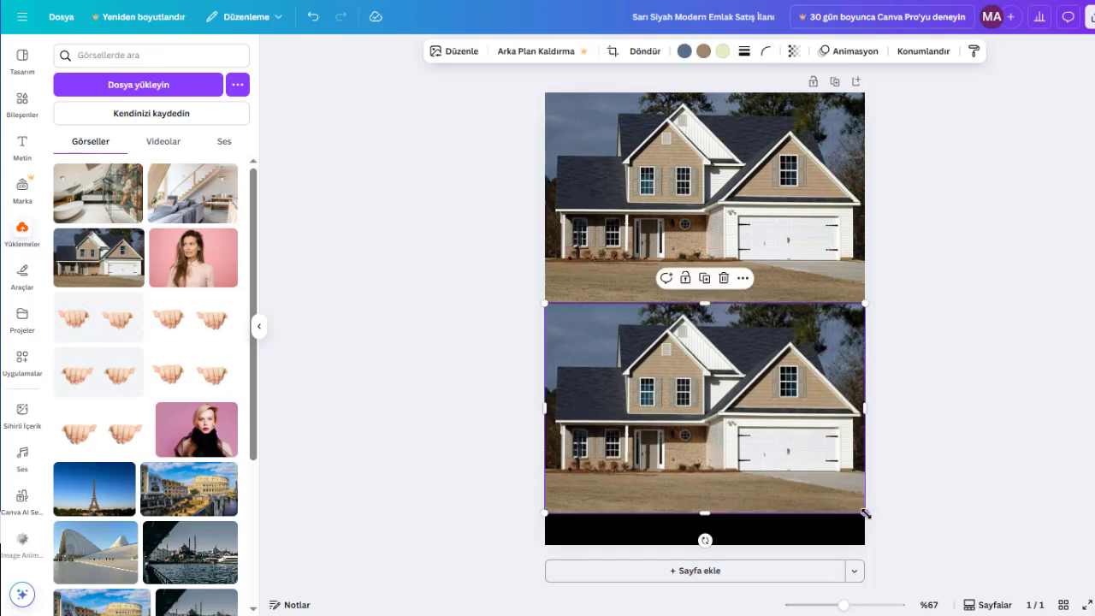
{"action": "left_click_drag", "start_coordinate": [867, 513], "coordinate": [911, 548]}
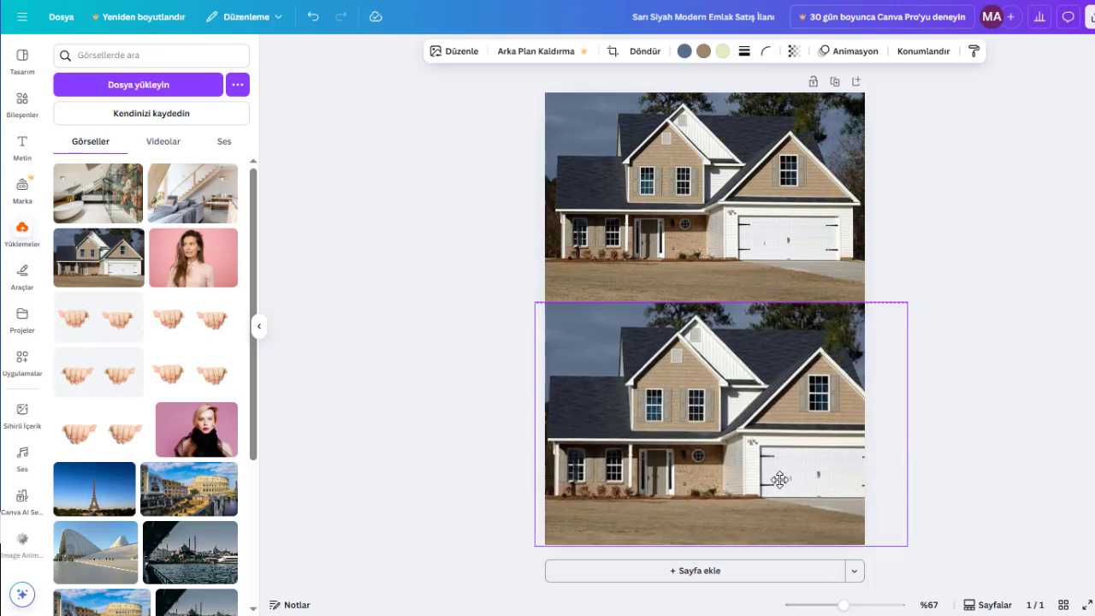
{"action": "left_click_drag", "start_coordinate": [779, 480], "coordinate": [761, 480]}
- Set the transparency of the lower house photo to 20
{"action": "left_click", "coordinate": [794, 53]}
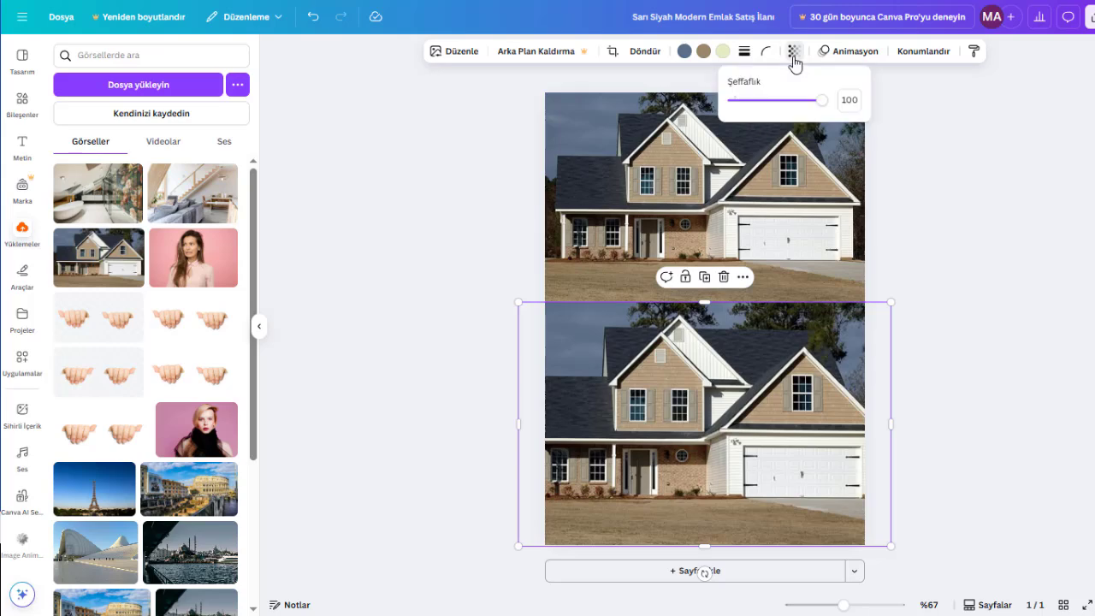
{"action": "left_click_drag", "start_coordinate": [822, 101], "coordinate": [752, 100]}
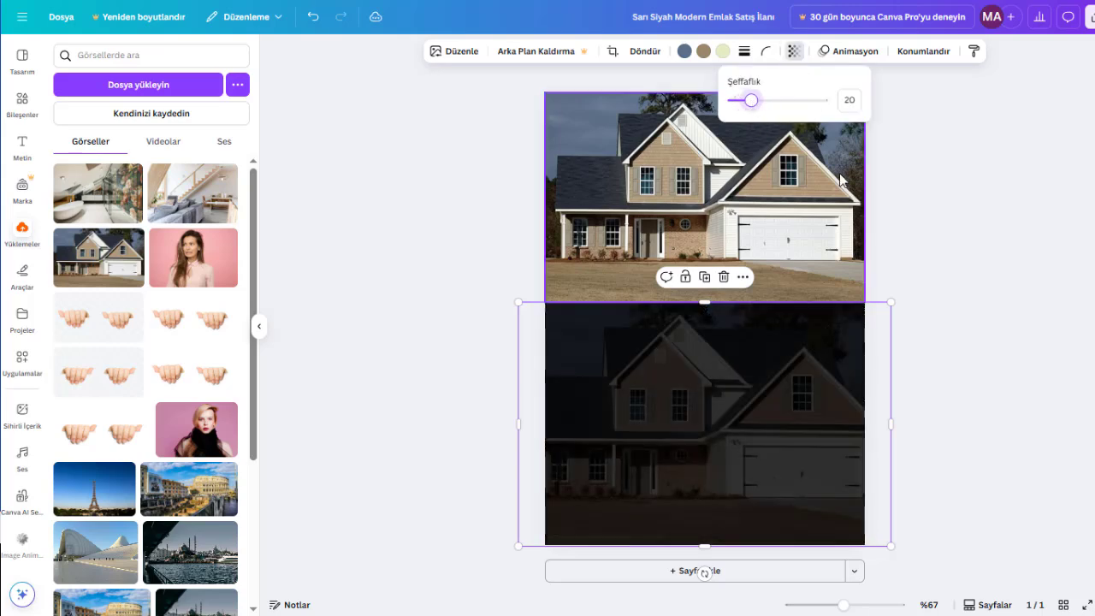
{"action": "left_click", "coordinate": [1006, 299]}
{"action": "left_click", "coordinate": [1006, 298]}
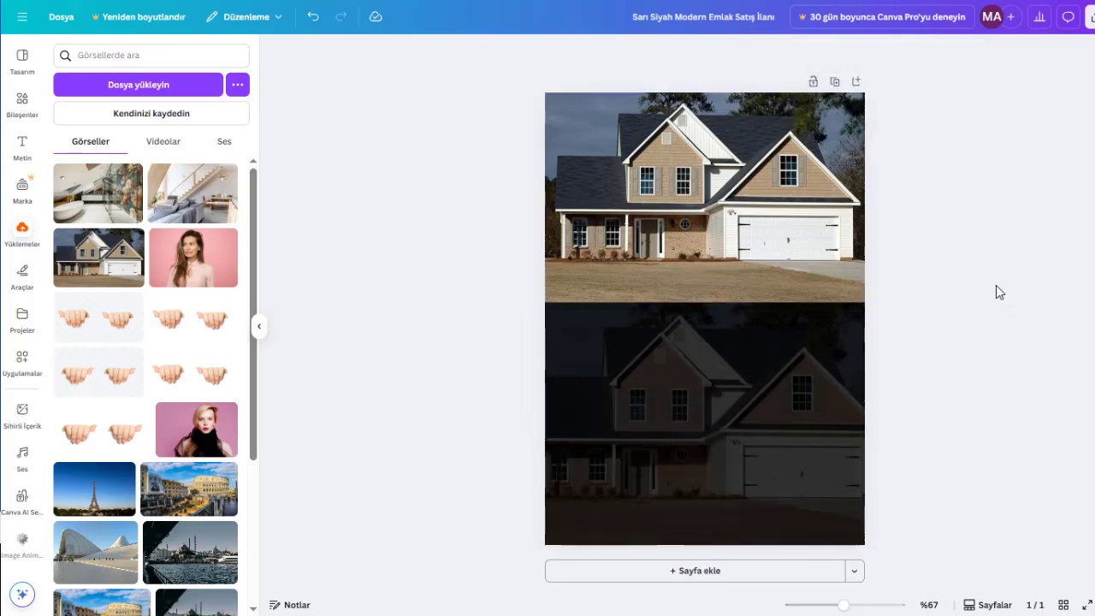
- Add the recently used purple wave graphic and enlarge it to the full page width over the seam between the two photos
{"action": "left_click", "coordinate": [21, 110]}
{"action": "left_click", "coordinate": [75, 162]}
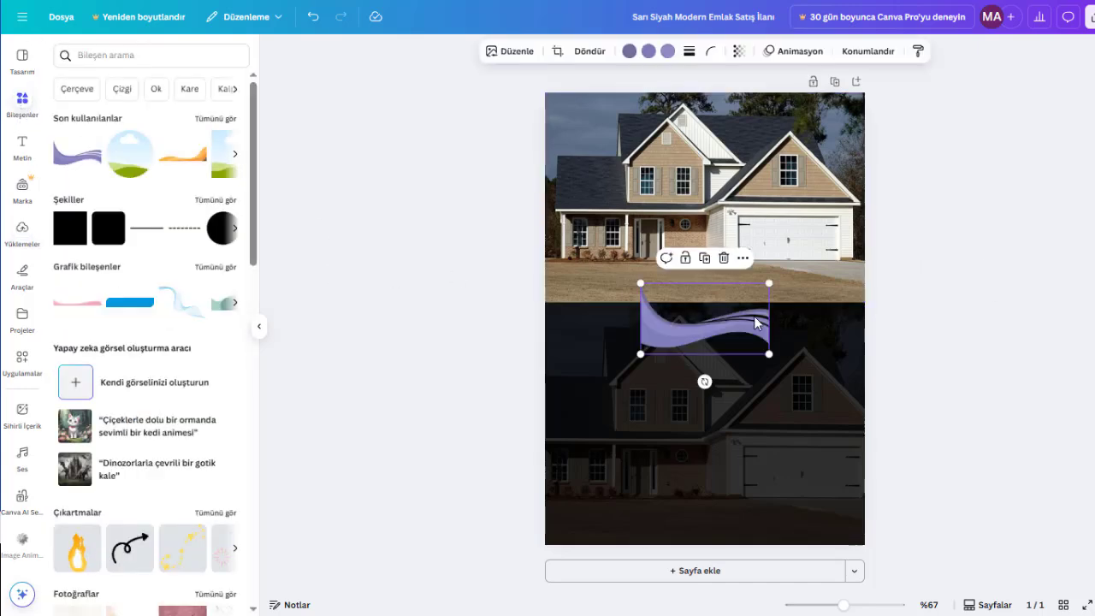
{"action": "left_click_drag", "start_coordinate": [695, 339], "coordinate": [600, 315]}
{"action": "left_click_drag", "start_coordinate": [675, 256], "coordinate": [903, 223]}
{"action": "left_click_drag", "start_coordinate": [799, 274], "coordinate": [798, 300]}
{"action": "left_click", "coordinate": [1007, 355]}
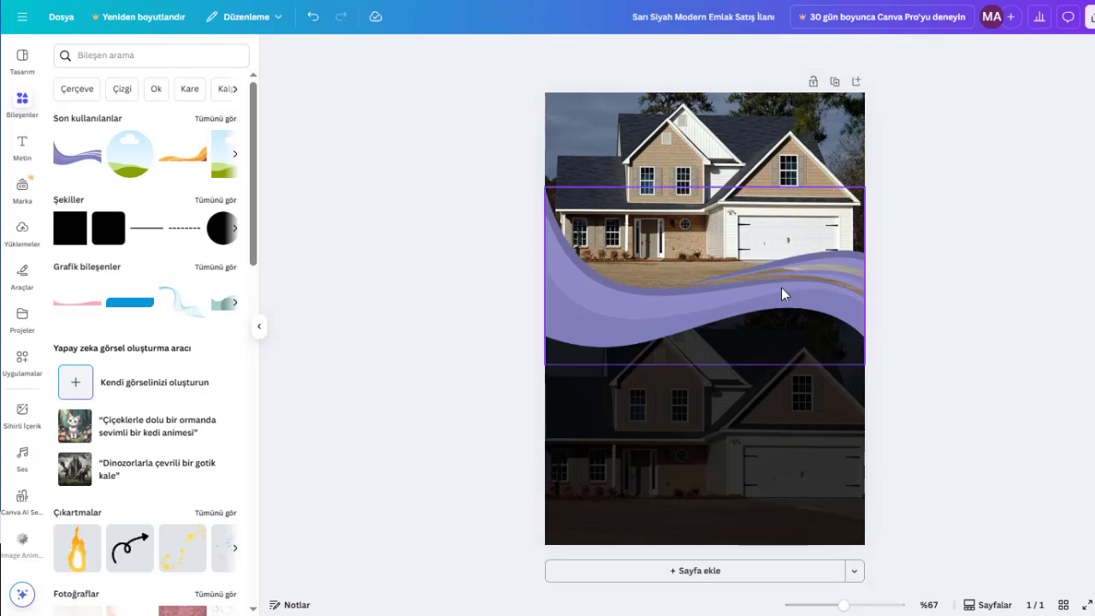
- Recolour the wave's darkest purple to brown #895700 and its middle purple to orange #FF914D
{"action": "left_click", "coordinate": [601, 284]}
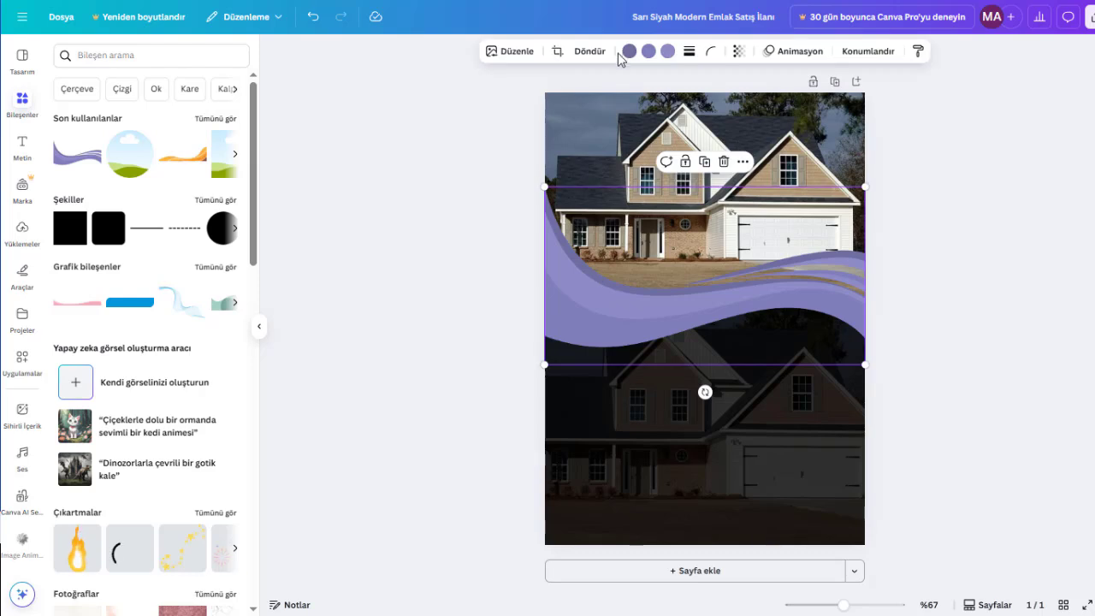
{"action": "left_click", "coordinate": [630, 51]}
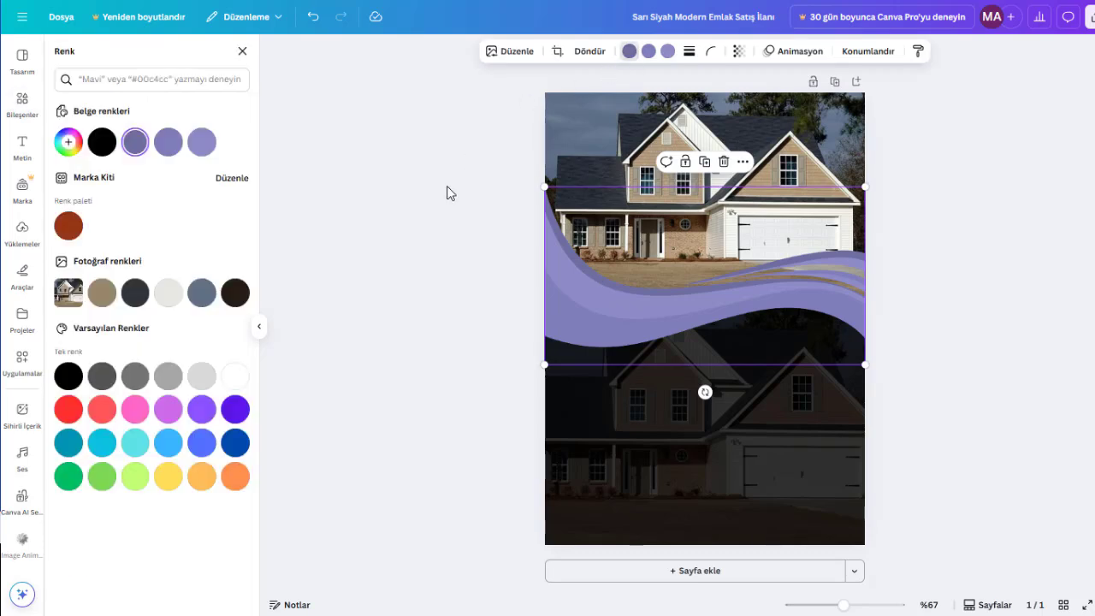
{"action": "left_click", "coordinate": [68, 142]}
{"action": "left_click_drag", "start_coordinate": [105, 254], "coordinate": [85, 248]}
{"action": "mouse_move", "coordinate": [110, 196]}
{"action": "left_mouse_down"}
{"action": "mouse_move", "coordinate": [199, 175]}
{"action": "mouse_move", "coordinate": [254, 178]}
{"action": "mouse_move", "coordinate": [111, 188]}
{"action": "mouse_move", "coordinate": [227, 202]}
{"action": "left_mouse_up"}
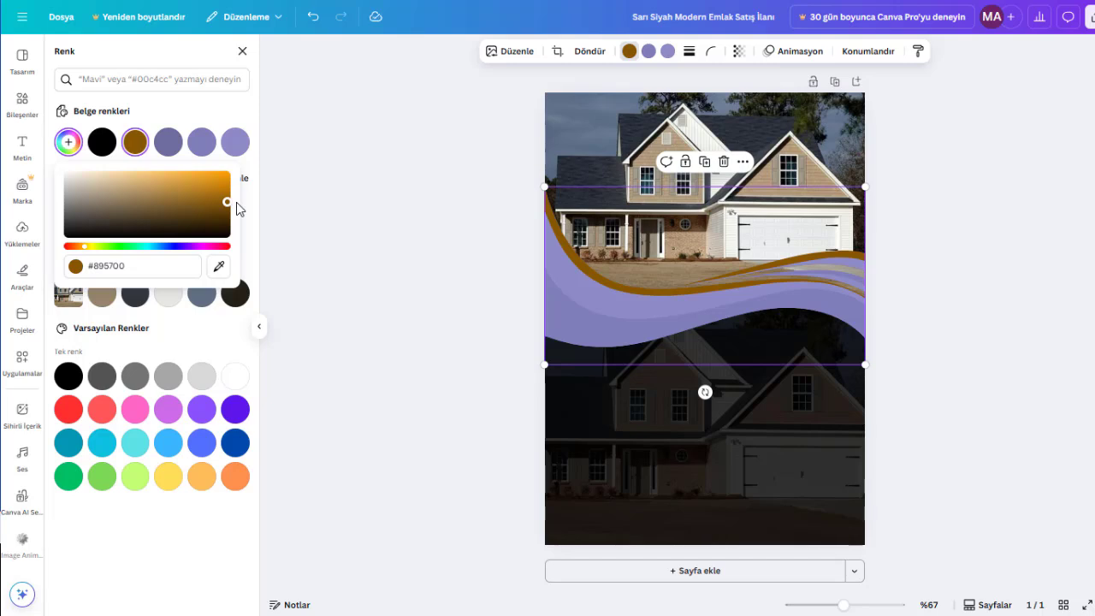
{"action": "left_click", "coordinate": [649, 52]}
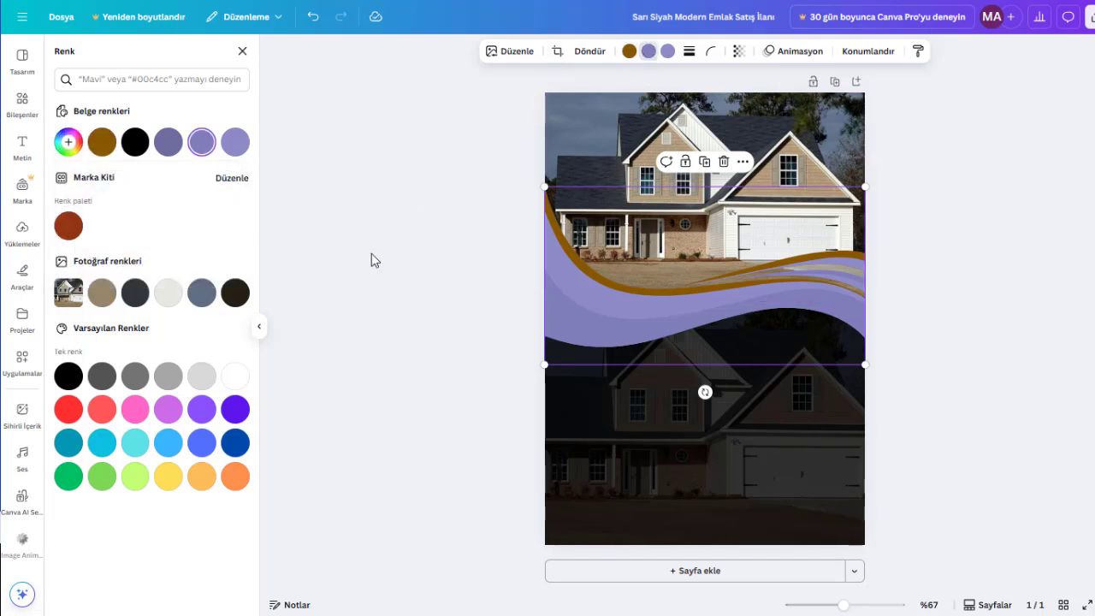
{"action": "left_click", "coordinate": [236, 477]}
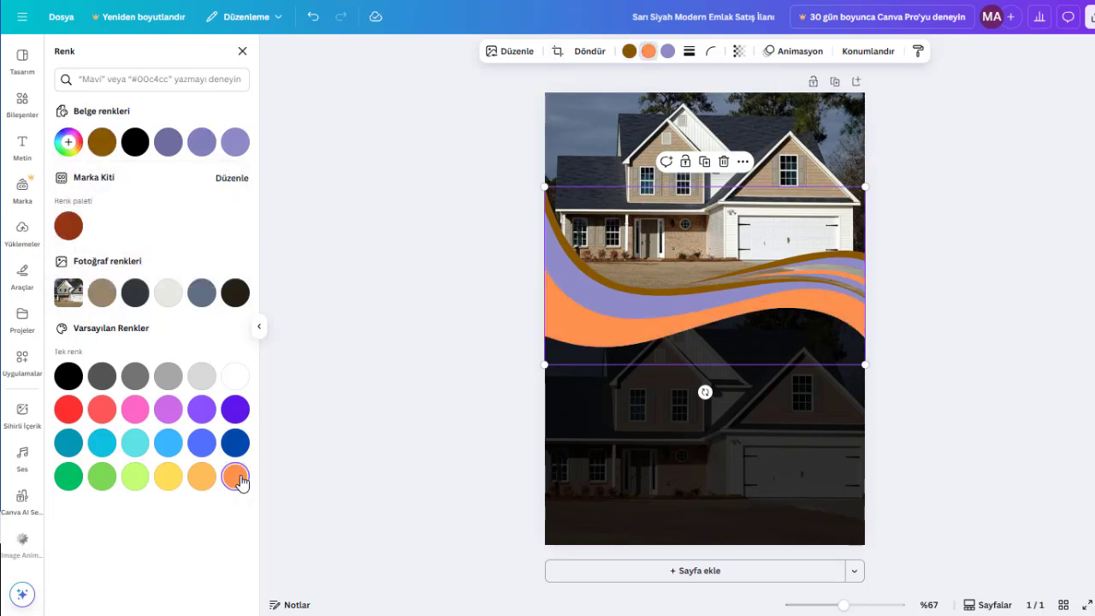
- Recolour the wave's lightest purple band to the default light orange #FFBD59
{"action": "left_click", "coordinate": [667, 51]}
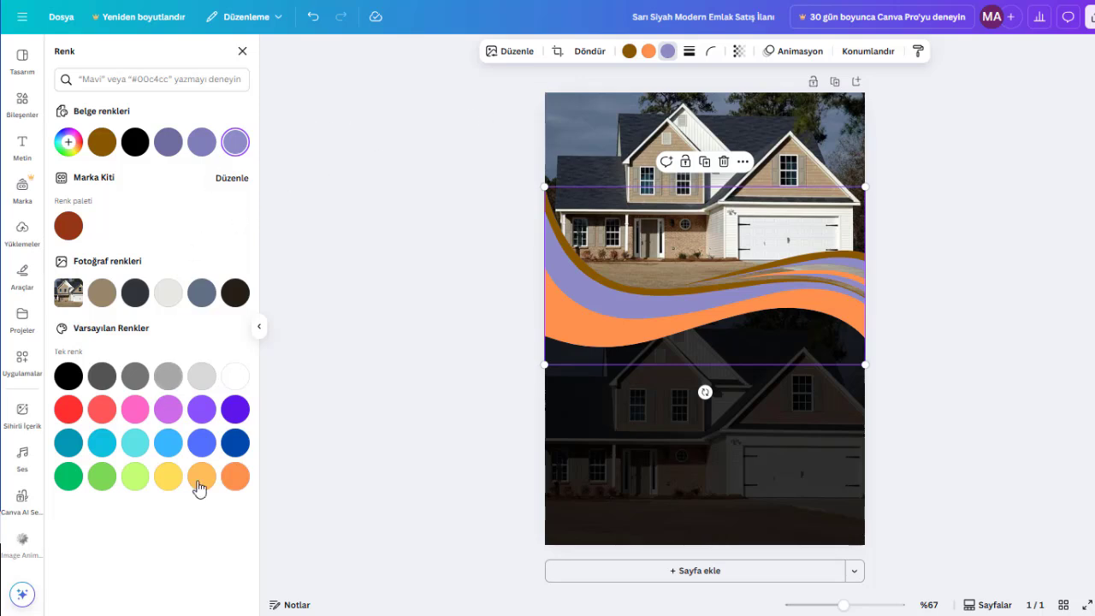
{"action": "left_click", "coordinate": [236, 477]}
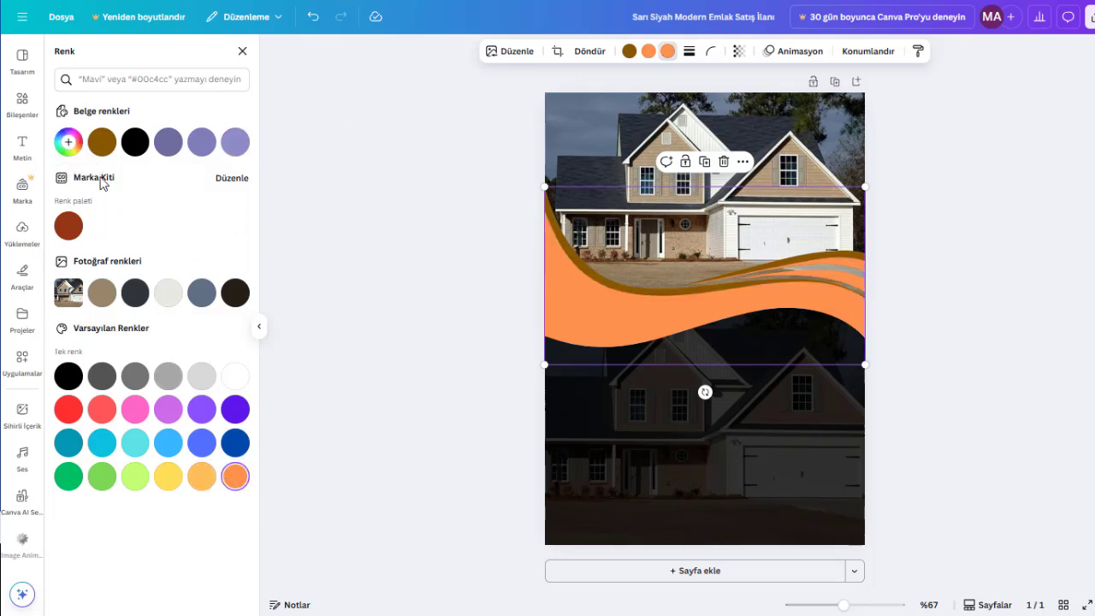
{"action": "left_click", "coordinate": [70, 142]}
{"action": "left_click_drag", "start_coordinate": [178, 180], "coordinate": [135, 182]}
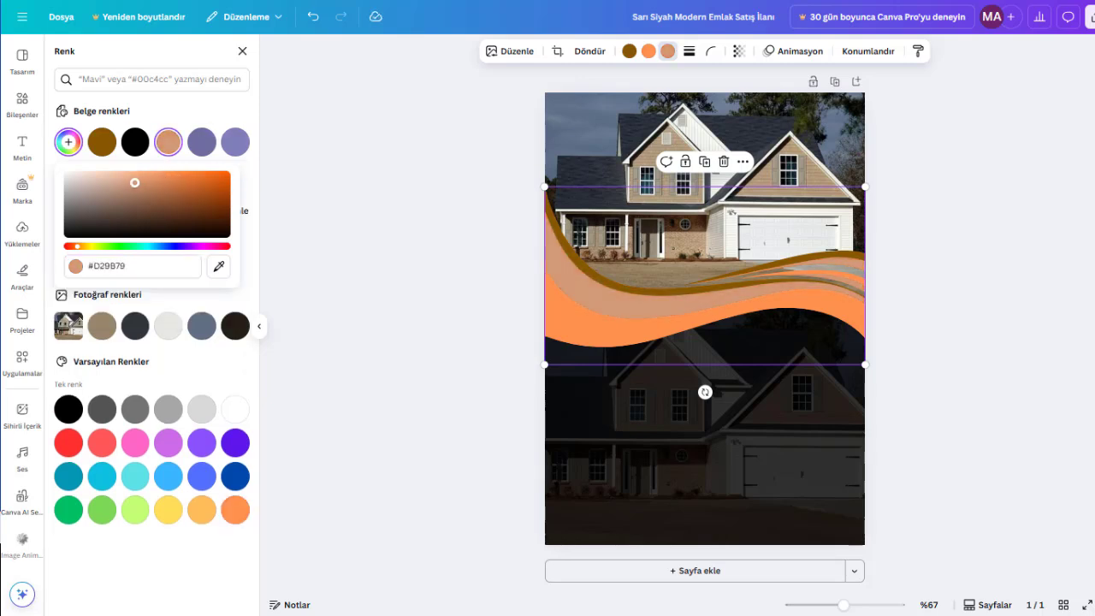
{"action": "left_click_drag", "start_coordinate": [76, 247], "coordinate": [77, 244]}
{"action": "left_click_drag", "start_coordinate": [134, 182], "coordinate": [173, 174]}
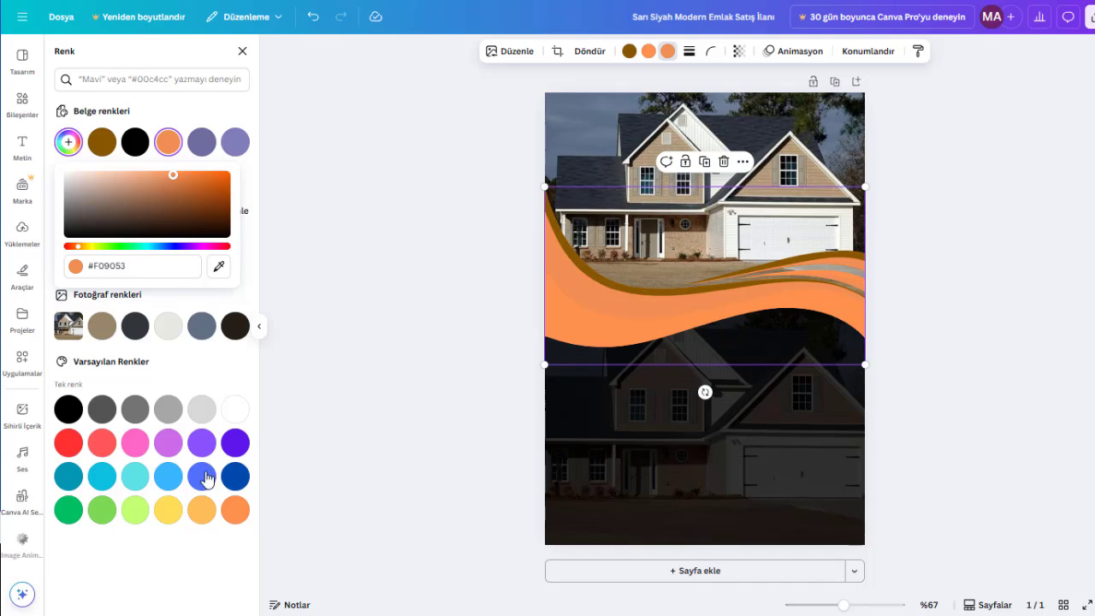
{"action": "left_click", "coordinate": [202, 510]}
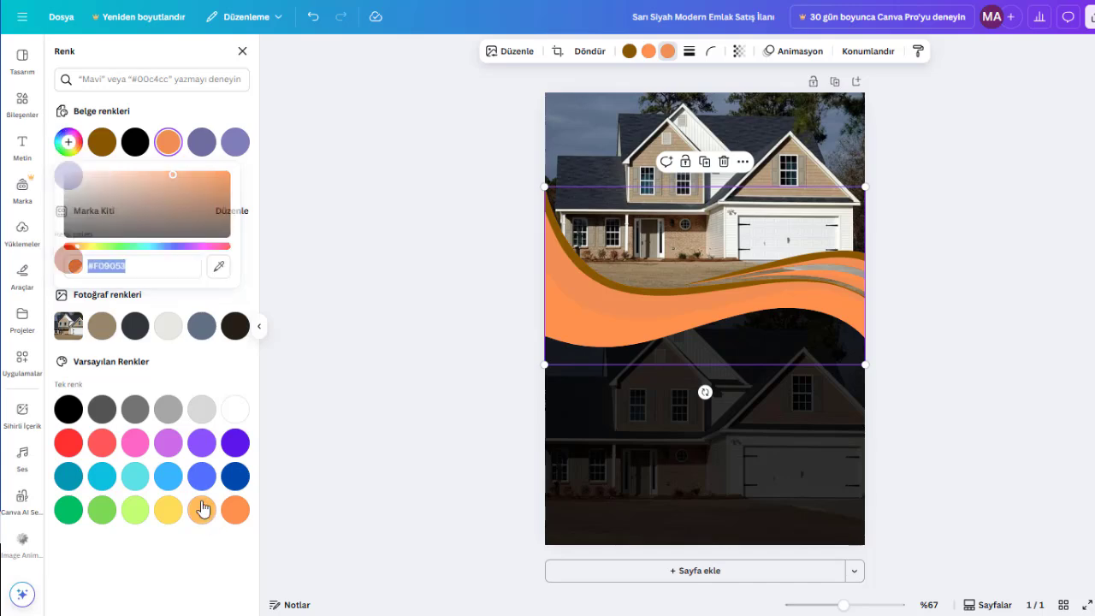
{"action": "left_click", "coordinate": [998, 316]}
{"action": "left_click", "coordinate": [1019, 297]}
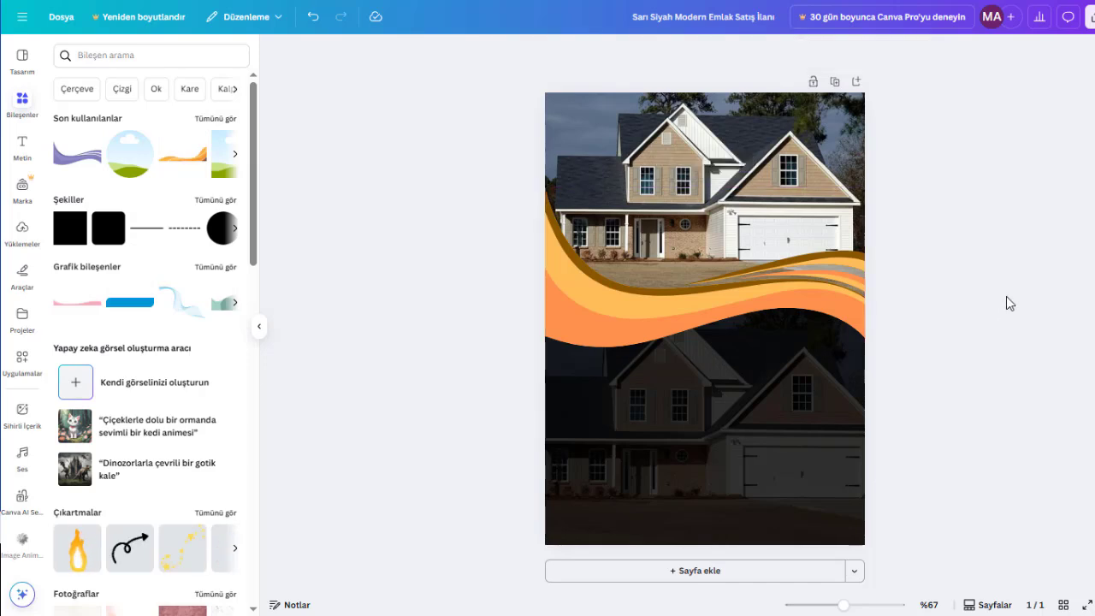
- Add the circular photo frame, enlarge it and place it at the page's right edge, overlapping the wave
{"action": "left_click", "coordinate": [129, 175]}
{"action": "left_click_drag", "start_coordinate": [741, 329], "coordinate": [818, 363]}
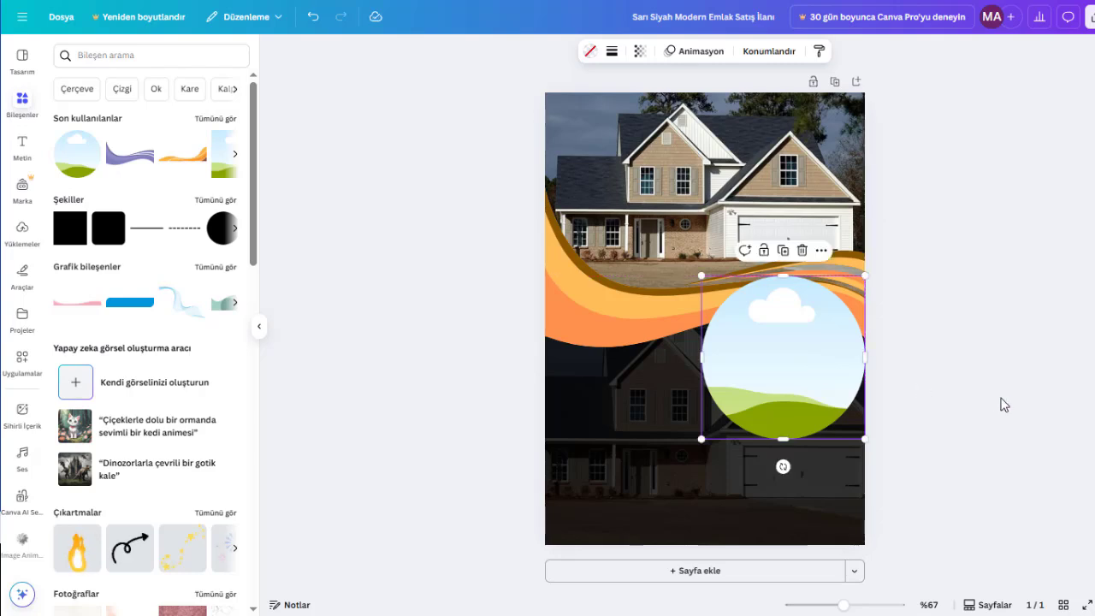
{"action": "left_click", "coordinate": [993, 401]}
- Give the circular frame a solid outline with thickness 10 in orange #FF914D
{"action": "left_click", "coordinate": [763, 381]}
{"action": "left_click", "coordinate": [613, 52]}
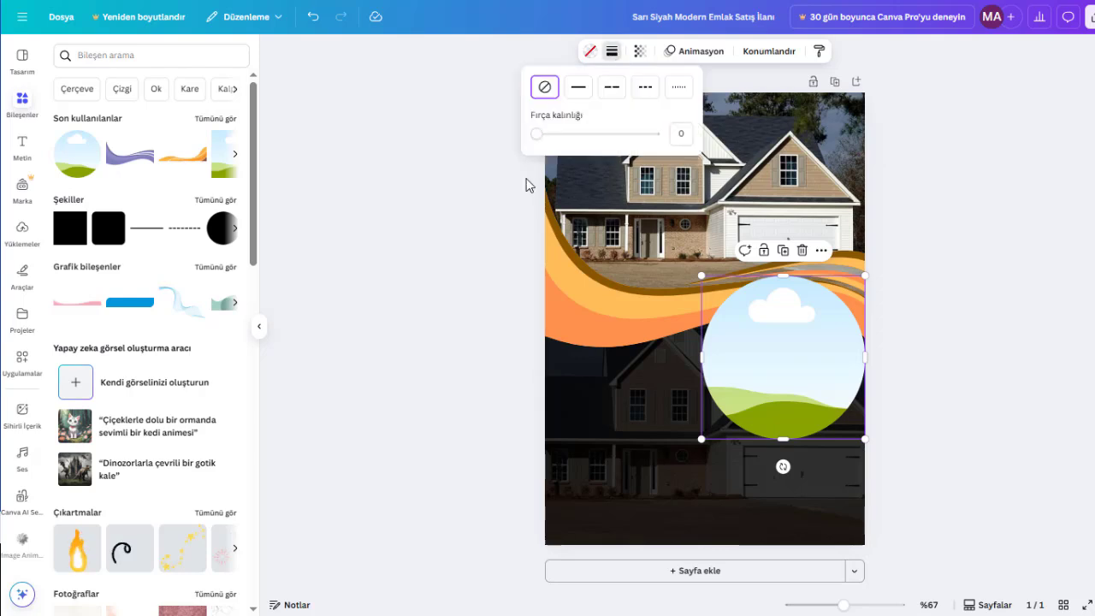
{"action": "left_click", "coordinate": [548, 136]}
{"action": "left_click_drag", "start_coordinate": [548, 137], "coordinate": [550, 137]}
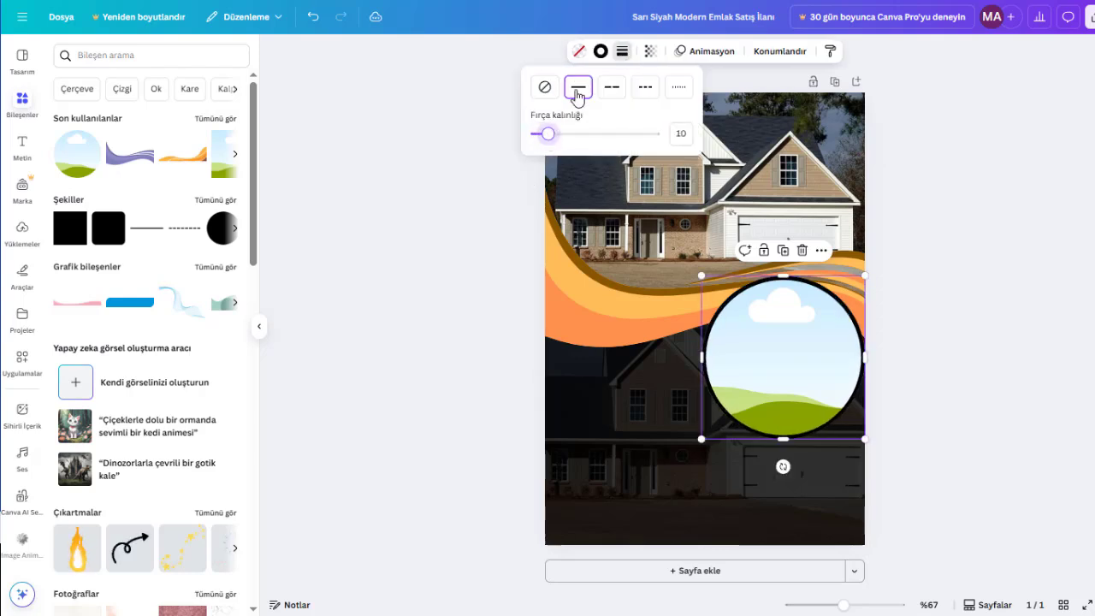
{"action": "left_click", "coordinate": [601, 51]}
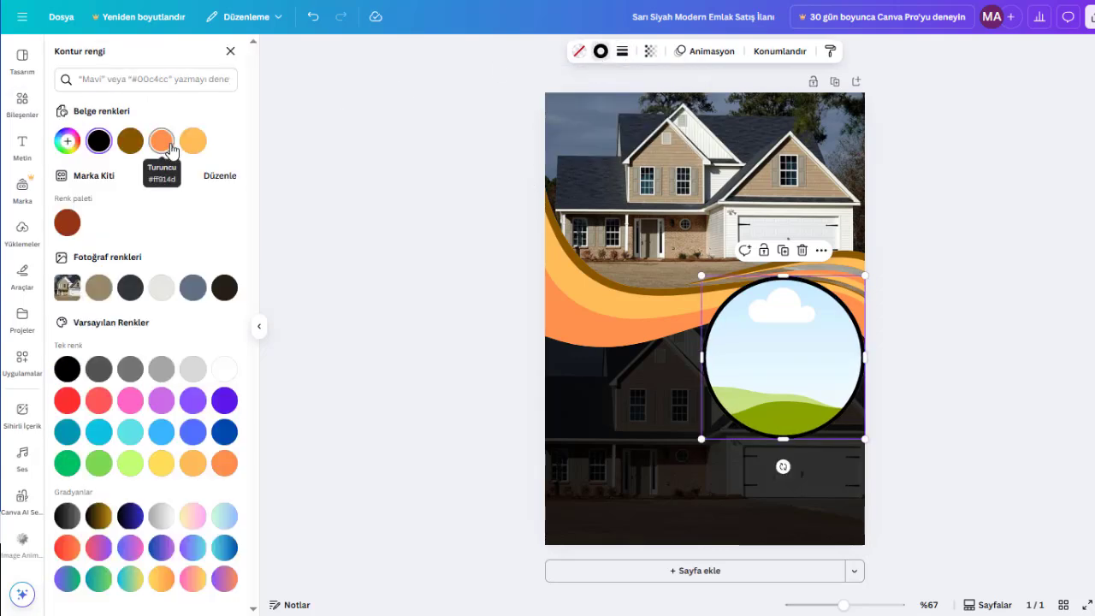
{"action": "left_click", "coordinate": [167, 144]}
{"action": "left_click", "coordinate": [1038, 399]}
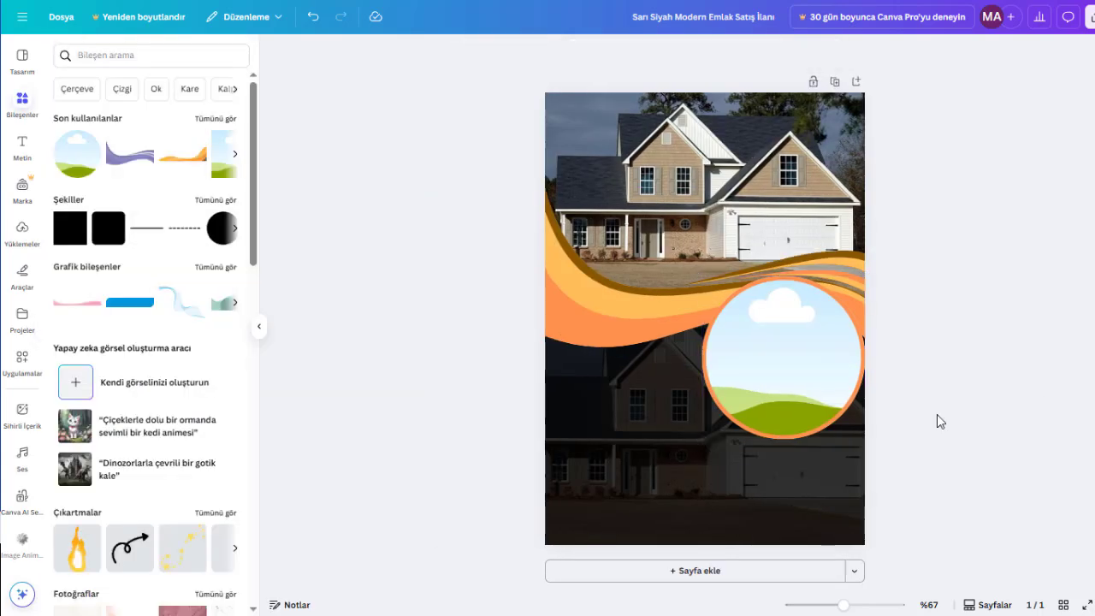
- Duplicate the circular frame, shrink the copy to about 77 mm and place it below the original, slightly past the page's right edge
{"action": "left_click", "coordinate": [796, 404]}
{"action": "key", "text": "ctrl+d"}
{"action": "left_click_drag", "start_coordinate": [796, 397], "coordinate": [795, 440]}
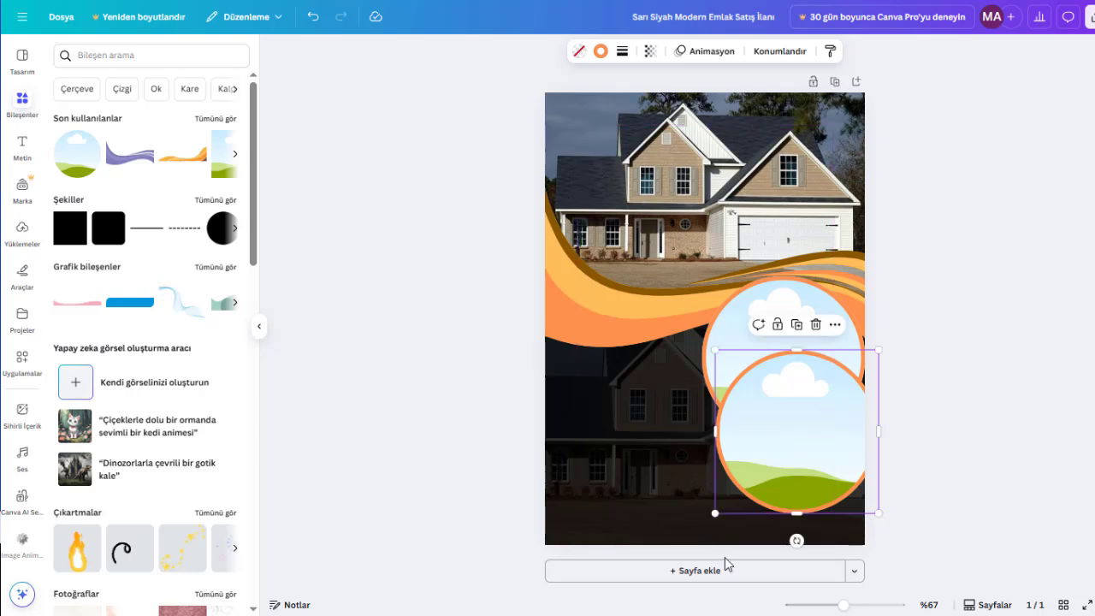
{"action": "left_click_drag", "start_coordinate": [715, 513], "coordinate": [762, 467]}
{"action": "left_click_drag", "start_coordinate": [824, 383], "coordinate": [813, 448]}
{"action": "left_click", "coordinate": [1000, 428]}
- Send the smaller circular frame one level back behind the larger one and change its outline to brown #895700
{"action": "left_click", "coordinate": [779, 50]}
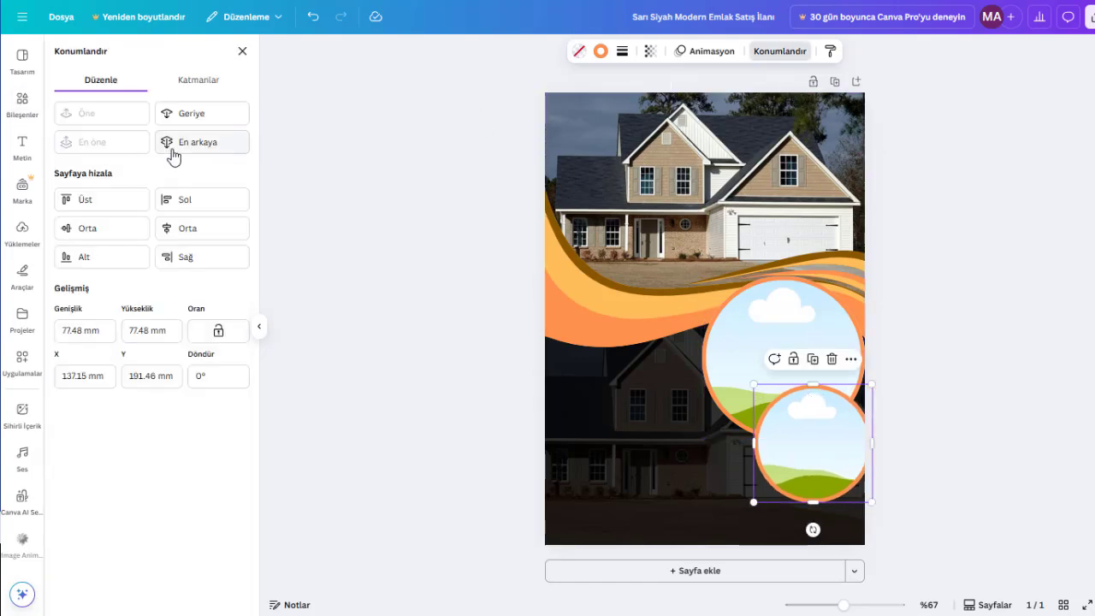
{"action": "left_click", "coordinate": [179, 113]}
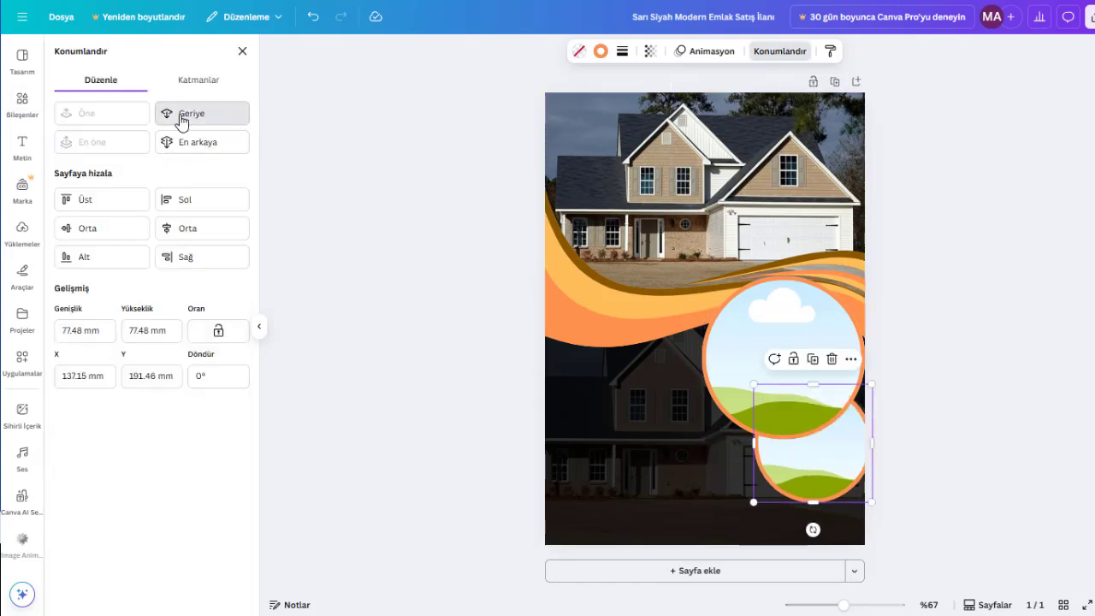
{"action": "left_click", "coordinate": [601, 51]}
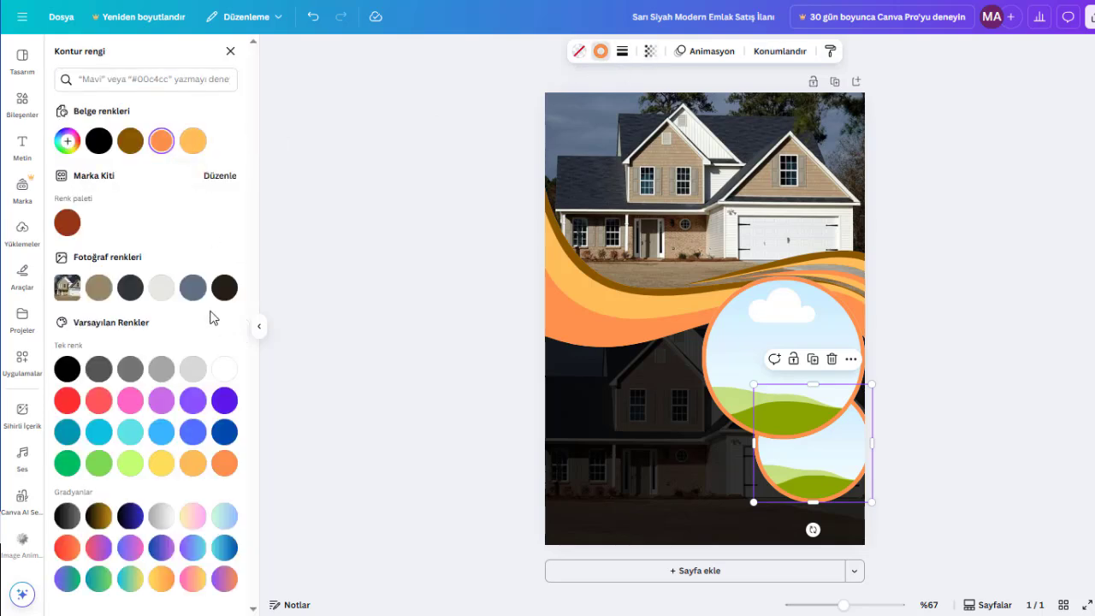
{"action": "left_click", "coordinate": [192, 141]}
{"action": "left_click", "coordinate": [131, 141]}
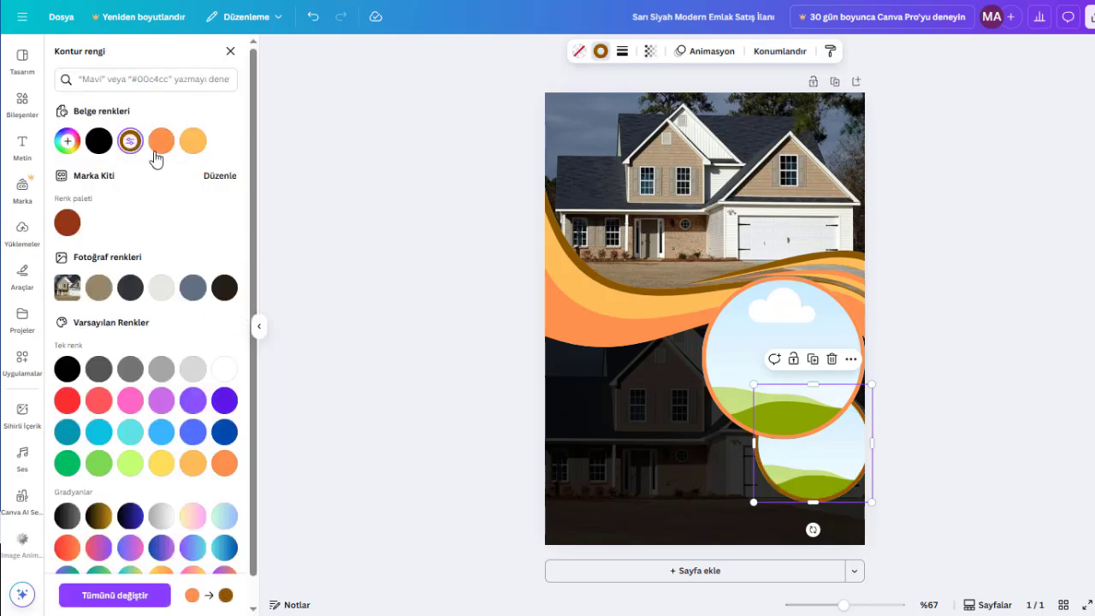
{"action": "left_click", "coordinate": [980, 374]}
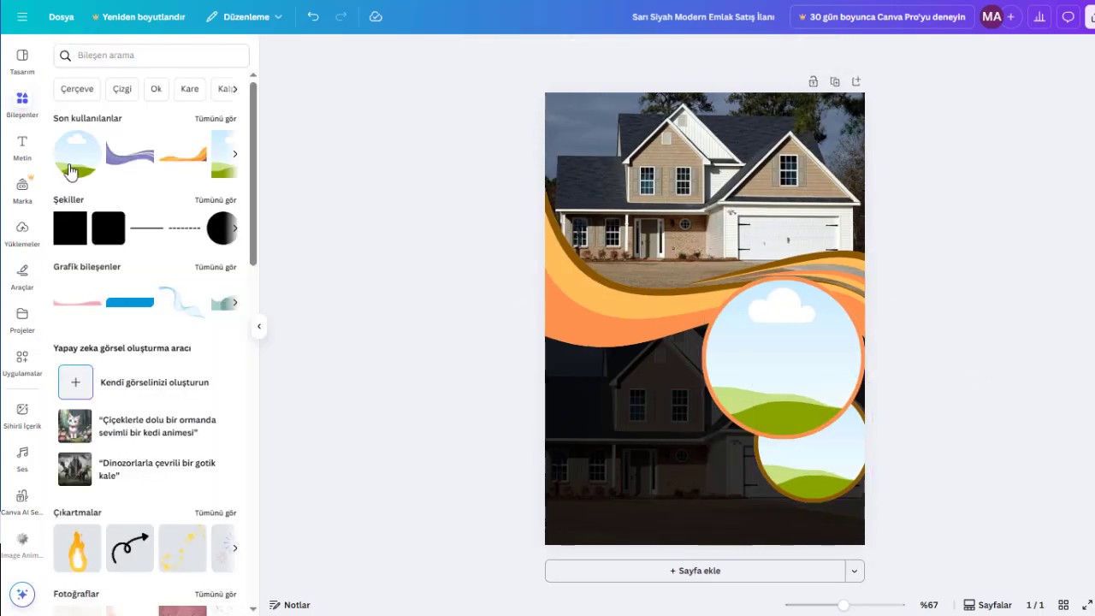
- Add a horizontal straight line across the full page width just below the smaller circle and colour it orange #FF914D
{"action": "left_click", "coordinate": [146, 229]}
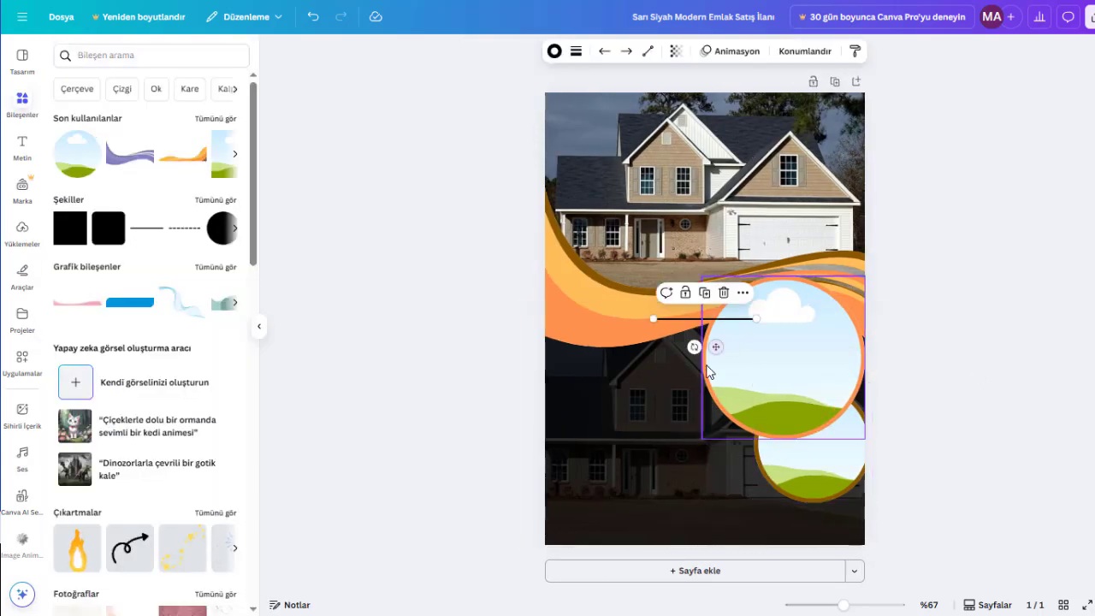
{"action": "left_click_drag", "start_coordinate": [716, 346], "coordinate": [862, 514]}
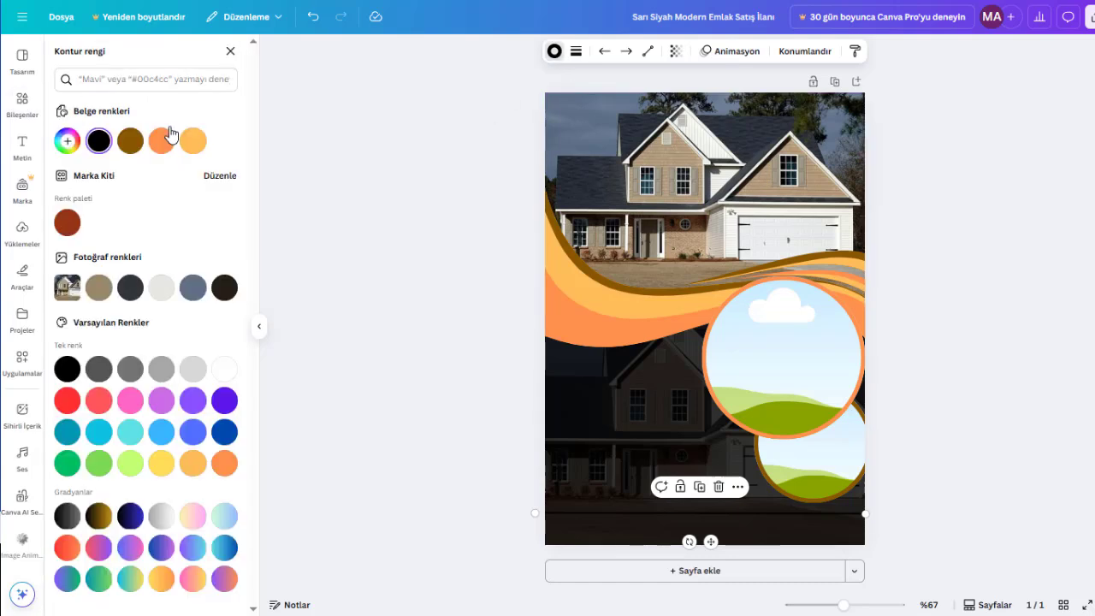
{"action": "left_click", "coordinate": [165, 146]}
{"action": "left_click", "coordinate": [1041, 475]}
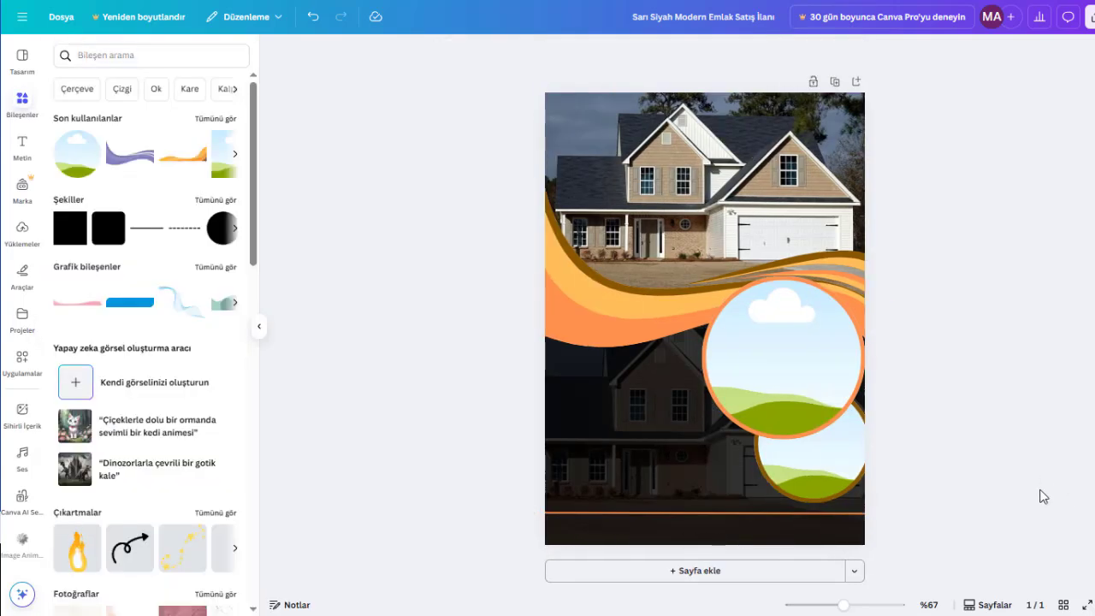
{"action": "left_click_drag", "start_coordinate": [730, 515], "coordinate": [730, 516]}
{"action": "left_click", "coordinate": [957, 523]}
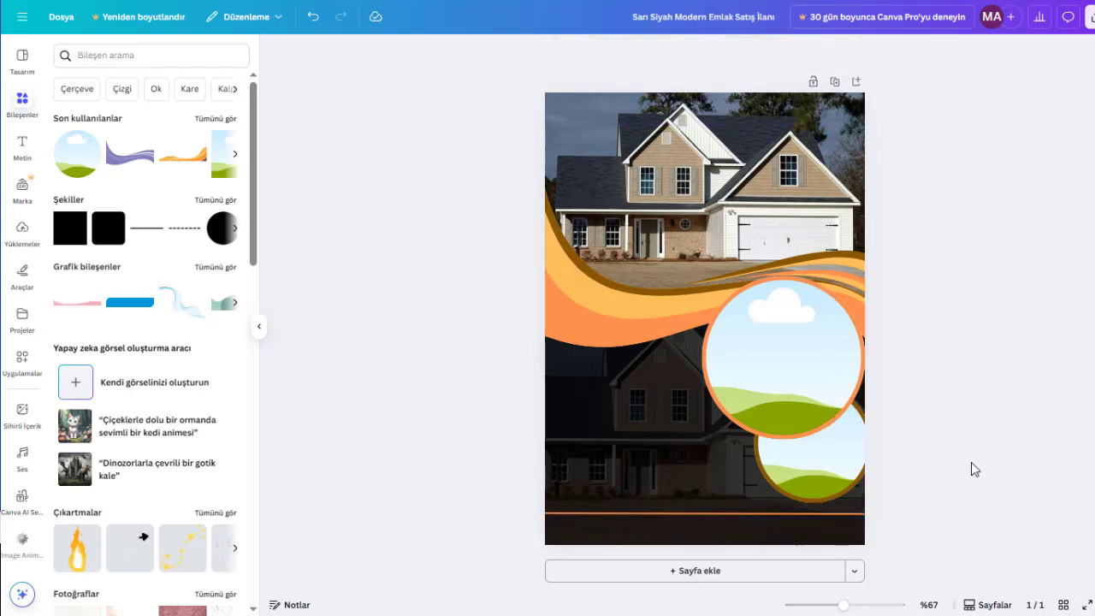
- Set the thickness of the orange horizontal line to 12
{"action": "left_click", "coordinate": [773, 513]}
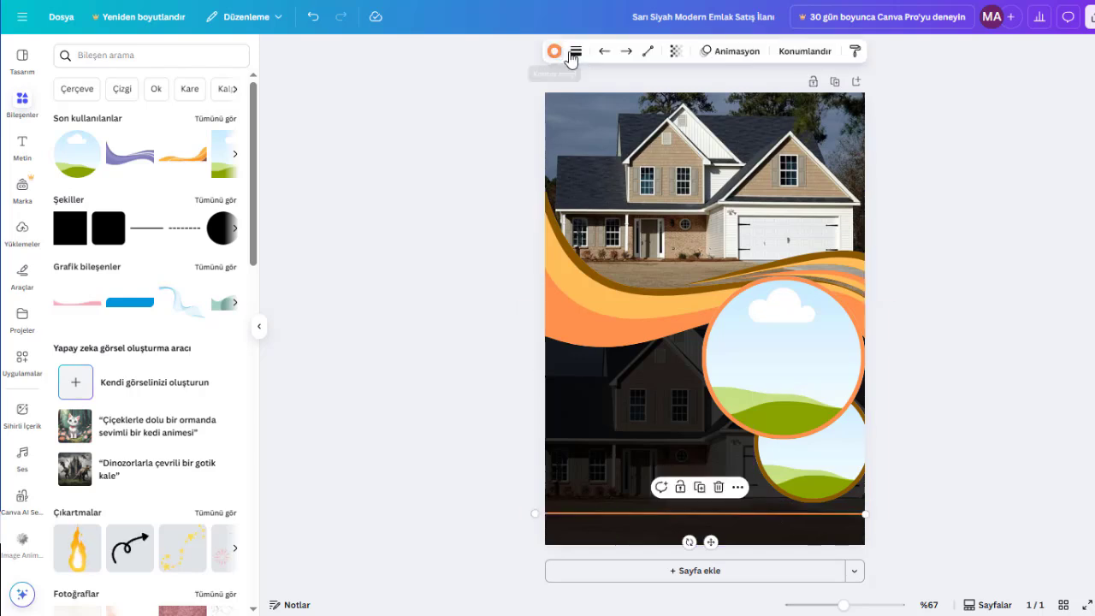
{"action": "left_click", "coordinate": [574, 53]}
{"action": "left_click_drag", "start_coordinate": [504, 165], "coordinate": [513, 165]}
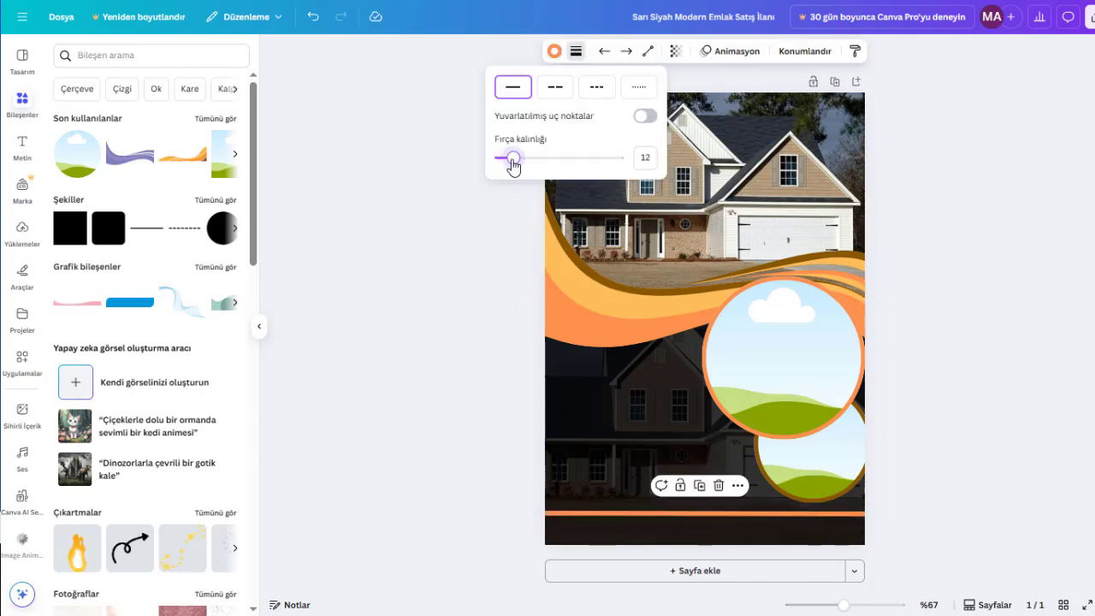
- Fill the smaller circular frame with the uploaded white interior photo with plants and the larger one with the staircase living-room photo
{"action": "left_click", "coordinate": [978, 324]}
{"action": "left_click", "coordinate": [979, 326]}
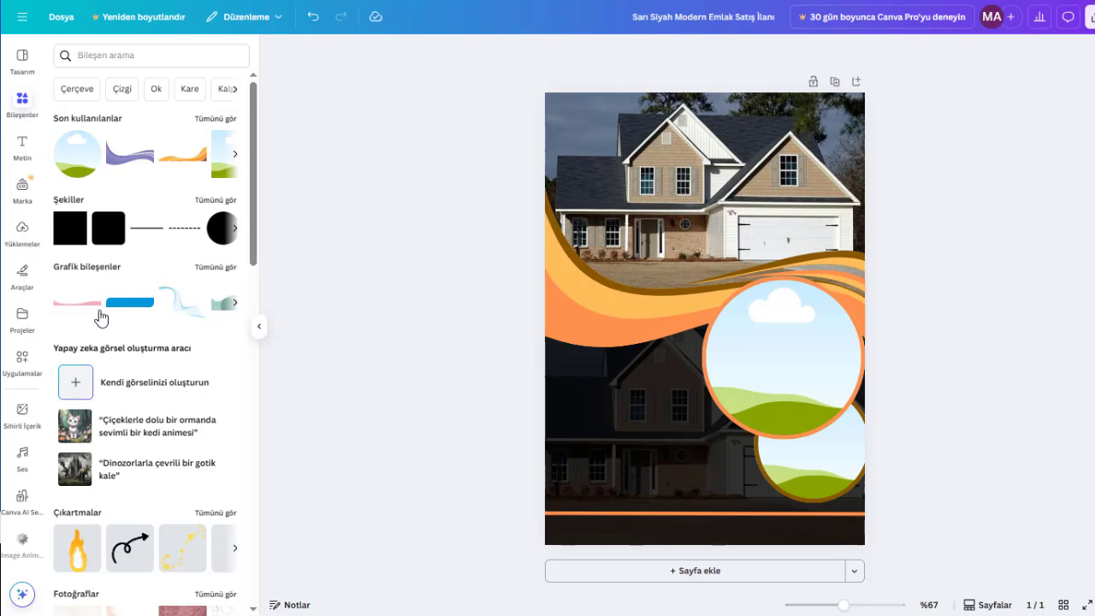
{"action": "left_click", "coordinate": [22, 231]}
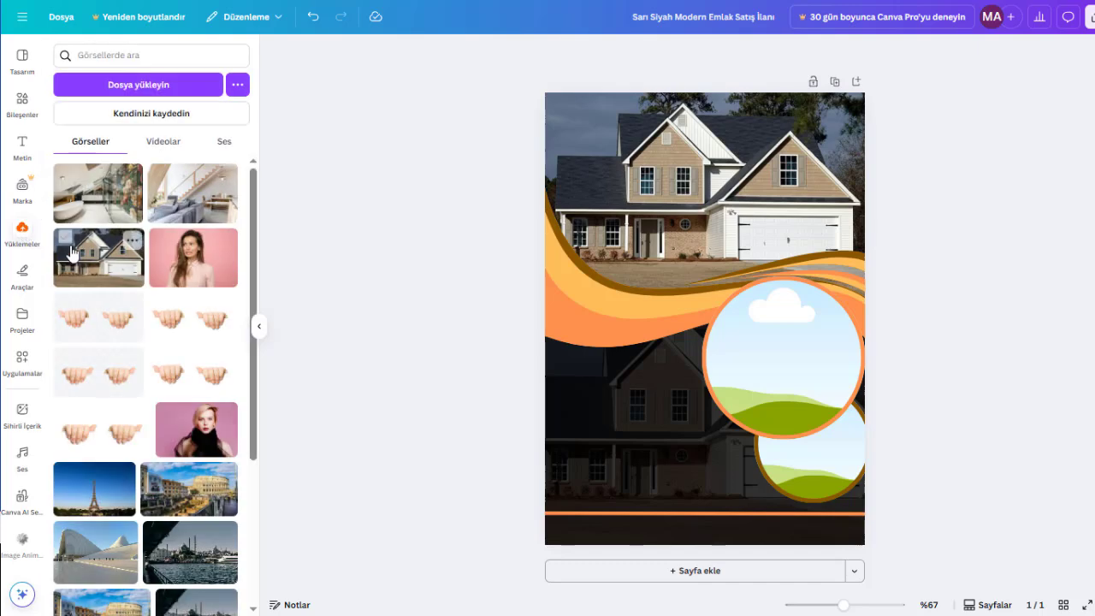
{"action": "left_click", "coordinate": [97, 192]}
{"action": "left_click_drag", "start_coordinate": [741, 327], "coordinate": [804, 445]}
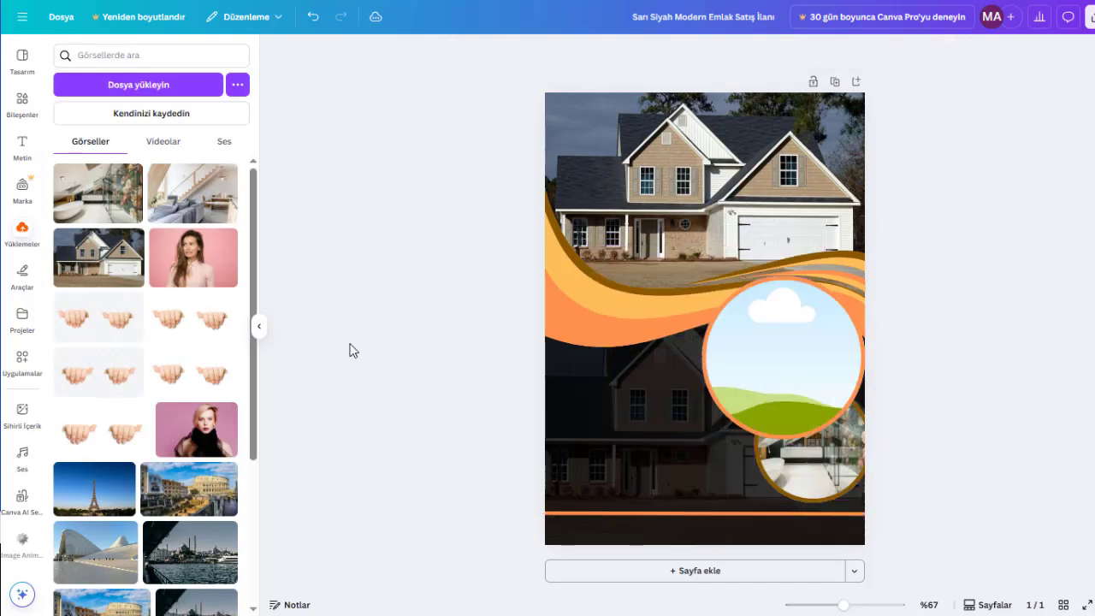
{"action": "left_click", "coordinate": [192, 193]}
{"action": "left_click_drag", "start_coordinate": [718, 319], "coordinate": [779, 356]}
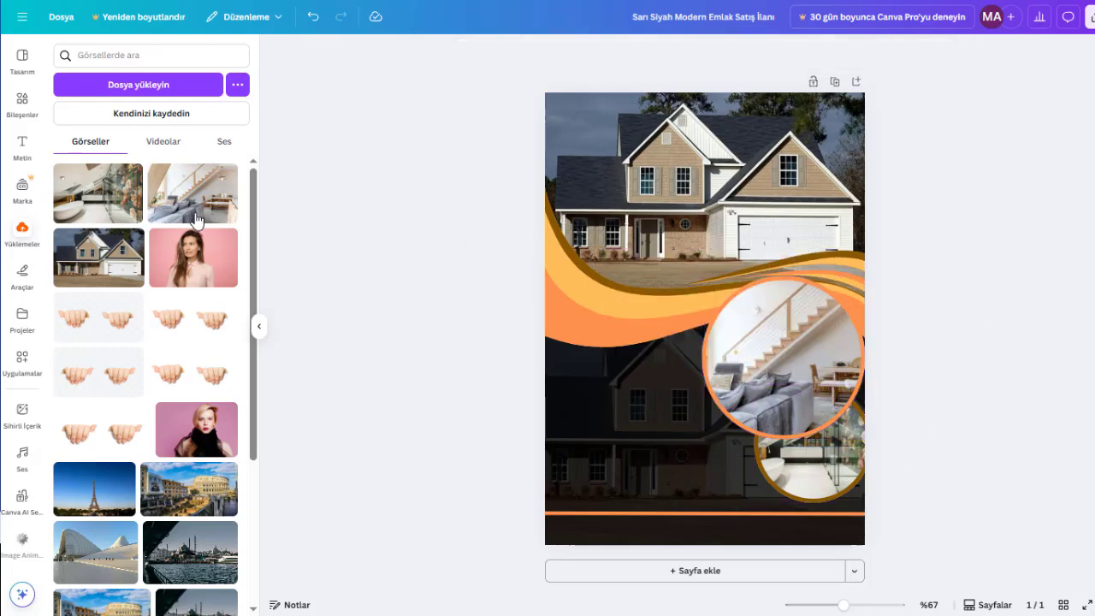
- Add a heading text reading "SATILIK" on the first line and "MODERN" on the second
{"action": "left_click", "coordinate": [23, 147]}
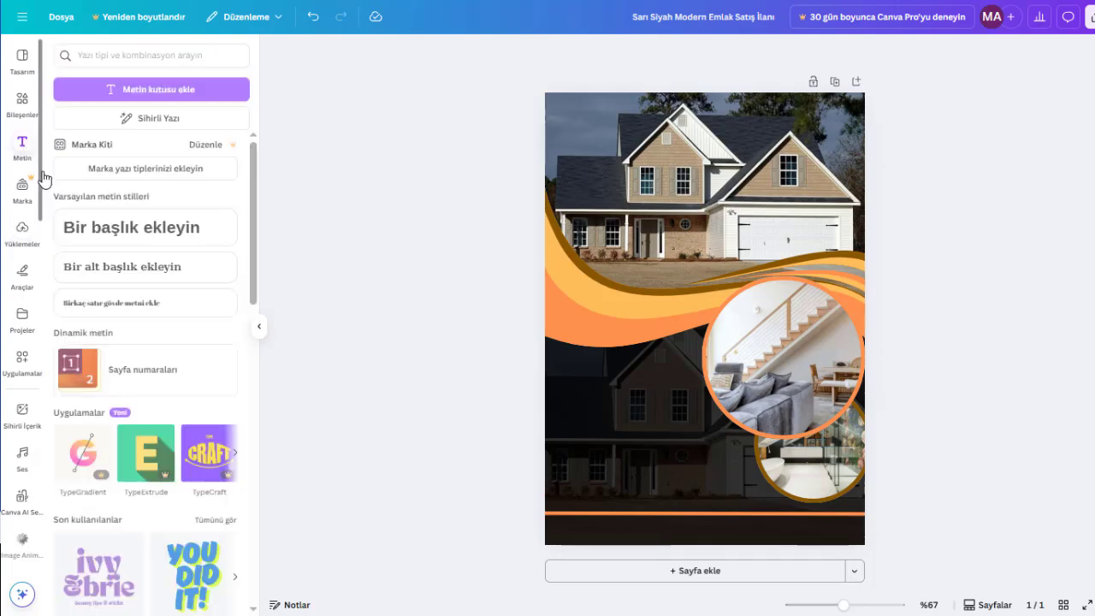
{"action": "left_click", "coordinate": [125, 236]}
{"action": "type", "text": "S"}
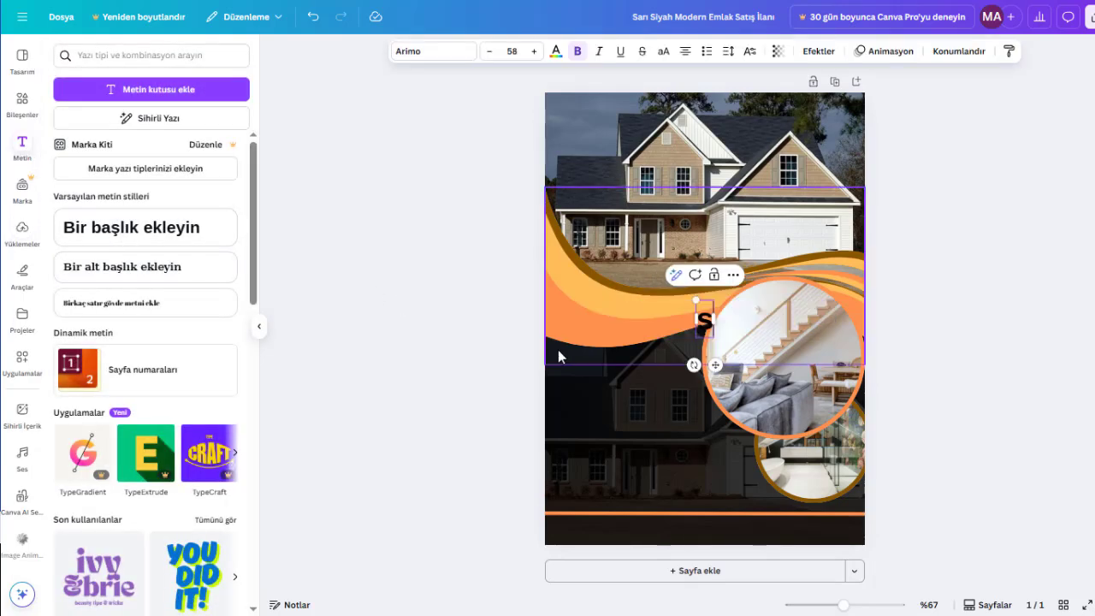
{"action": "type", "text": "ATILIK"}
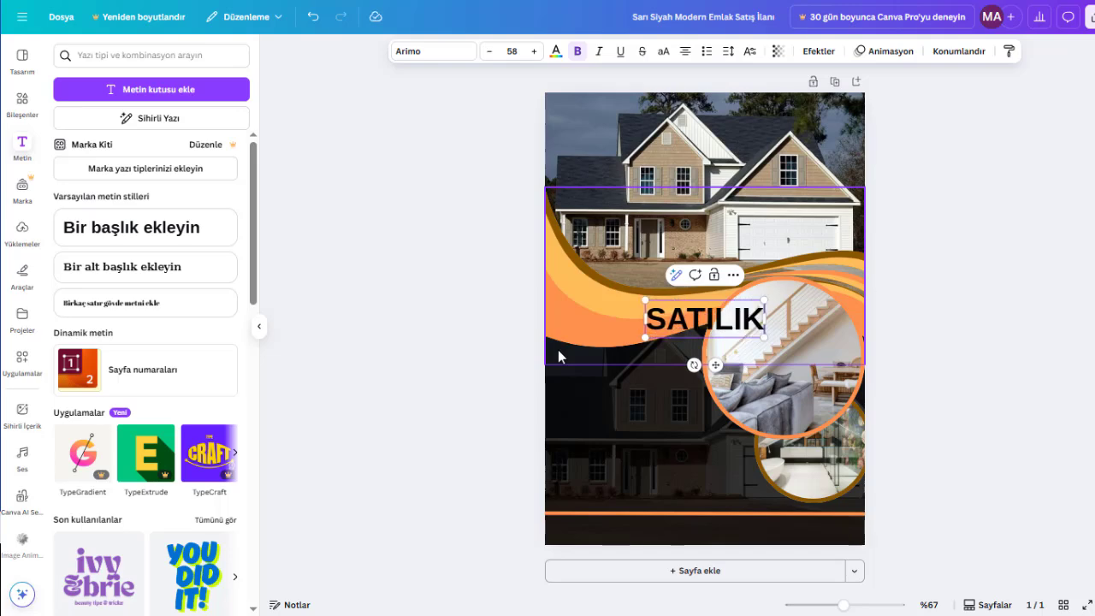
{"action": "key", "text": "Return"}
{"action": "type", "text": "MODERN"}
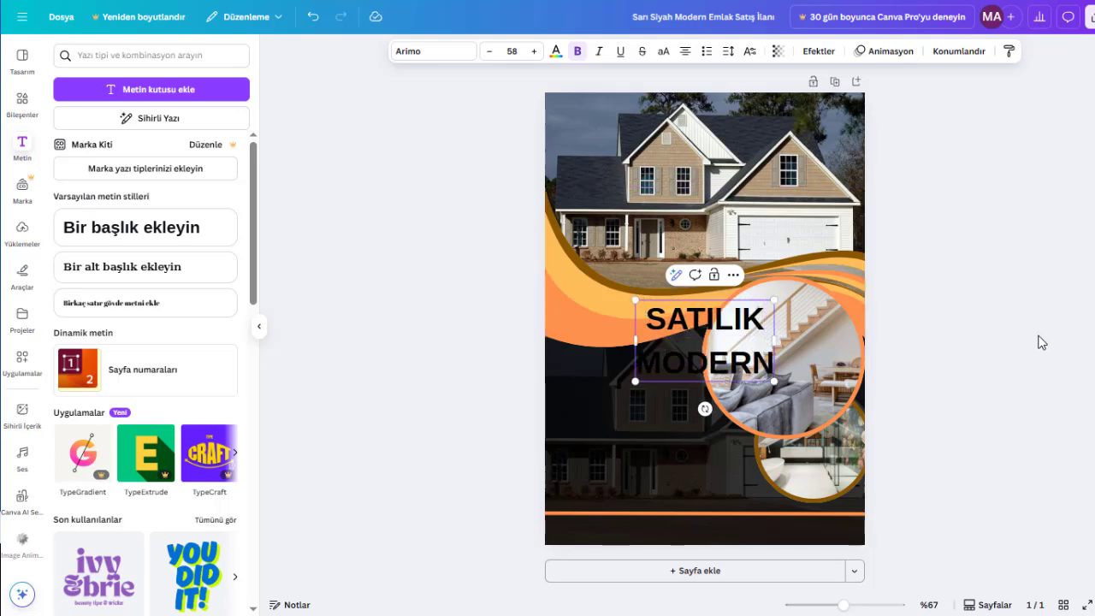
{"action": "key", "text": "Escape"}
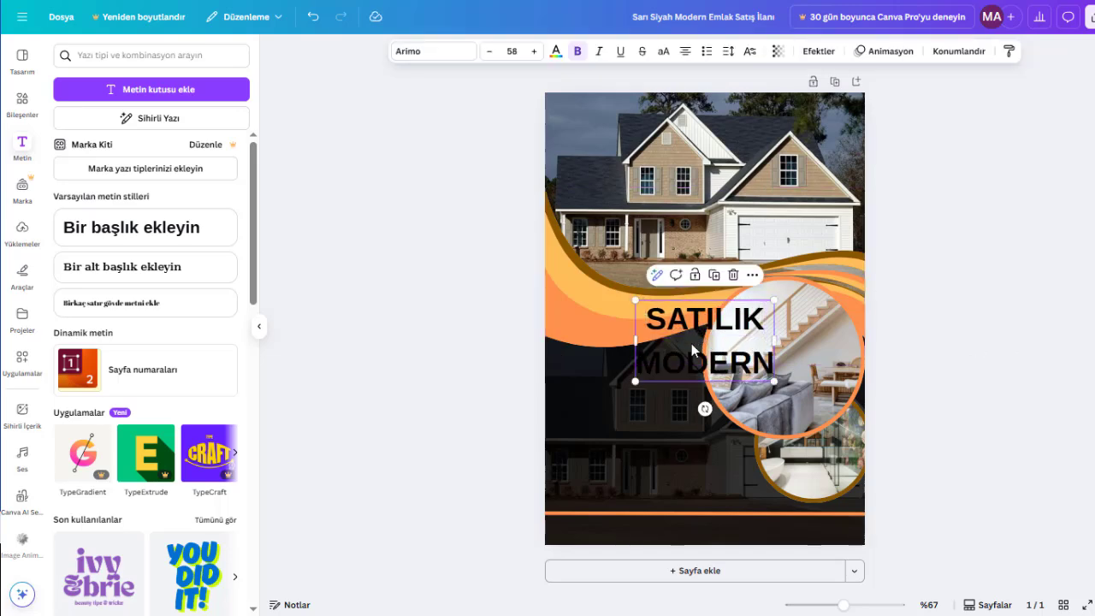
- Move the heading onto the dark area beside the circular photos and colour it the document's light orange
{"action": "left_click_drag", "start_coordinate": [692, 332], "coordinate": [619, 379]}
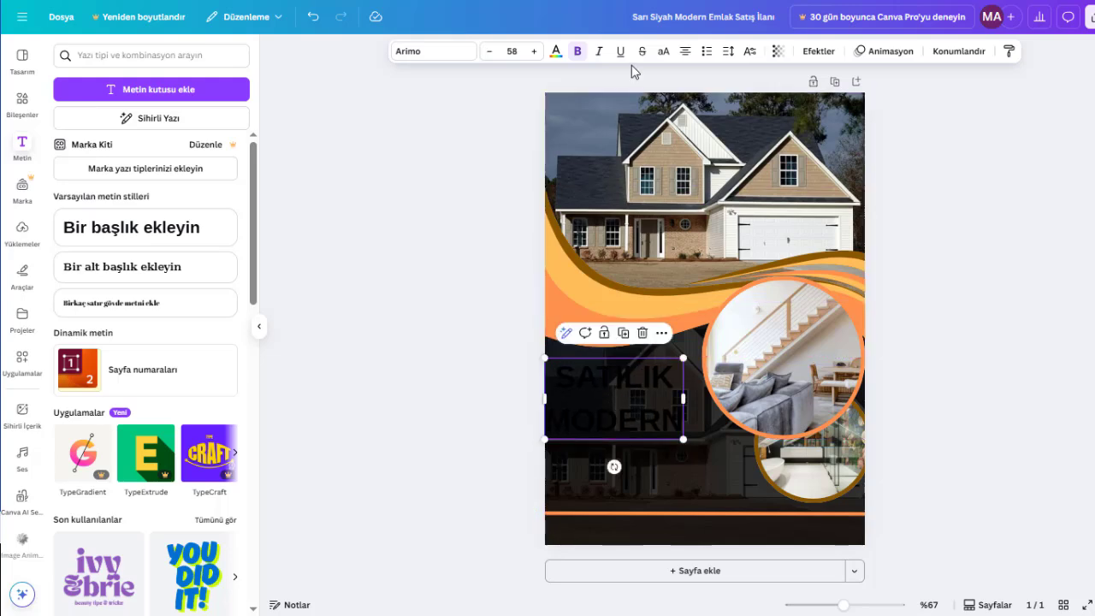
{"action": "left_click", "coordinate": [555, 50]}
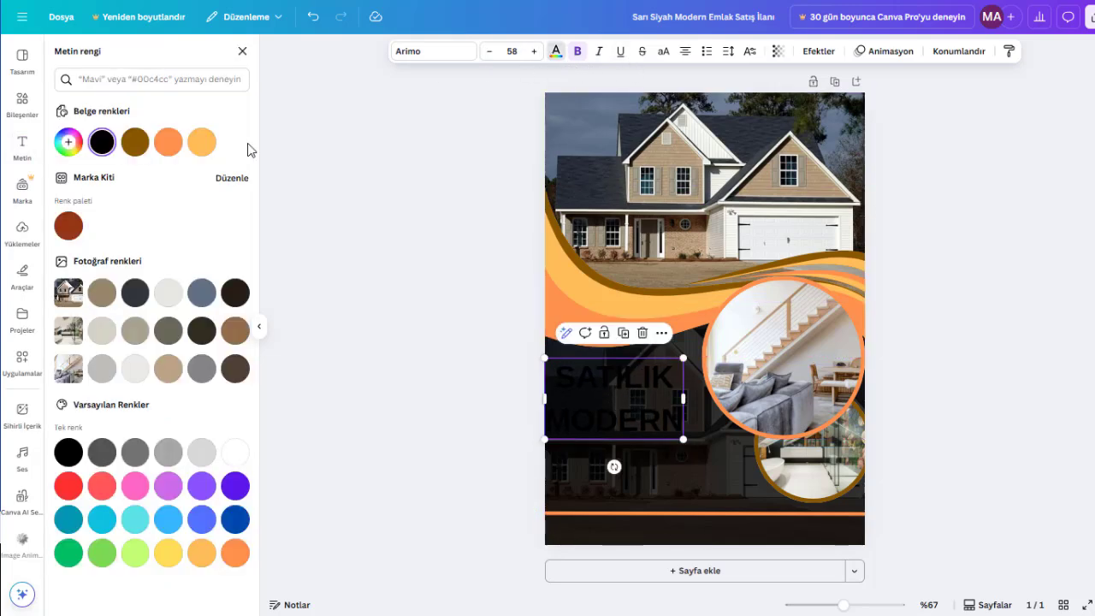
{"action": "left_click", "coordinate": [202, 142]}
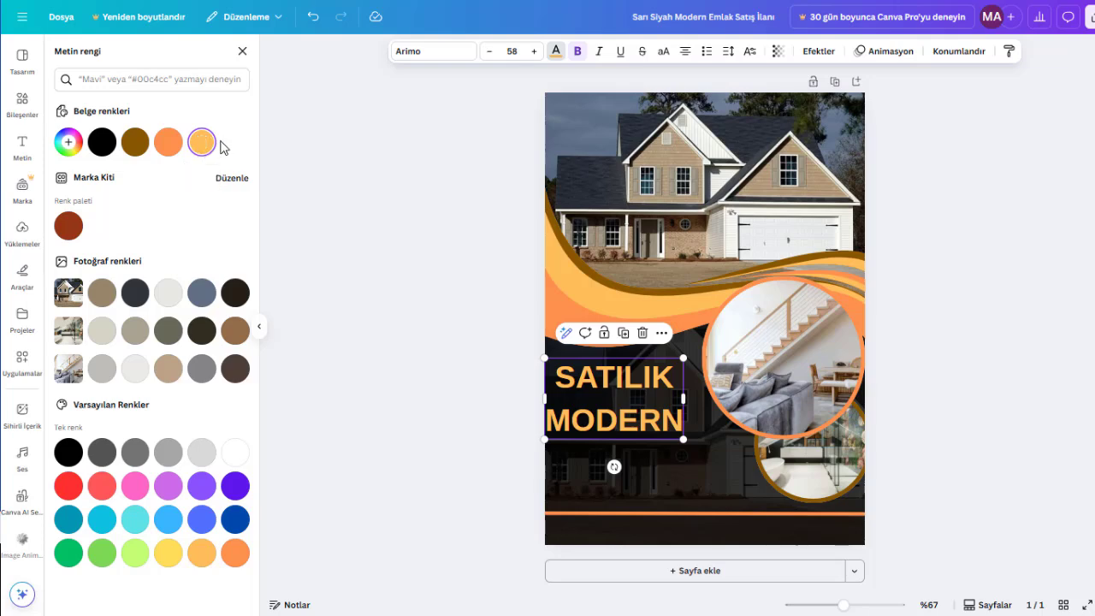
- Try a letter spacing of 37 on the heading and undo it
{"action": "left_click", "coordinate": [728, 53]}
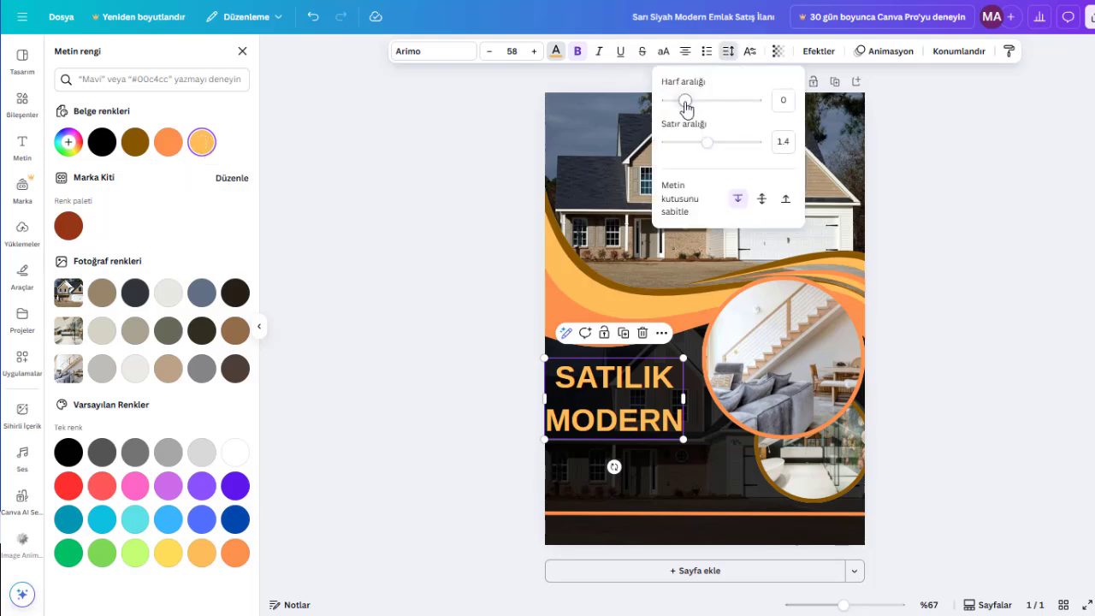
{"action": "left_click_drag", "start_coordinate": [687, 103], "coordinate": [688, 106]}
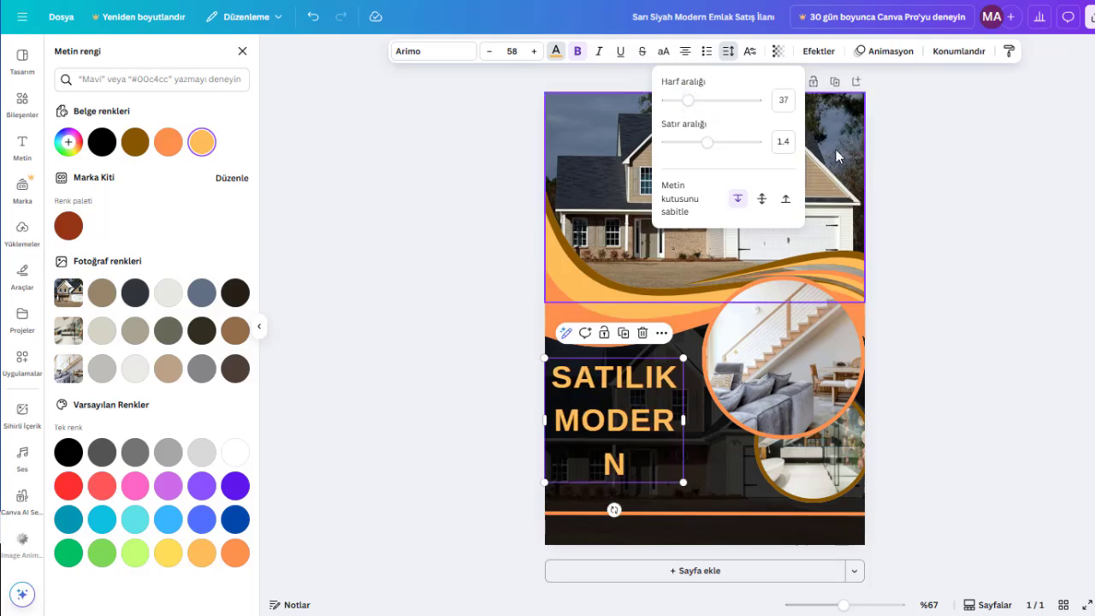
{"action": "left_click", "coordinate": [949, 184]}
{"action": "key", "text": "ctrl+z"}
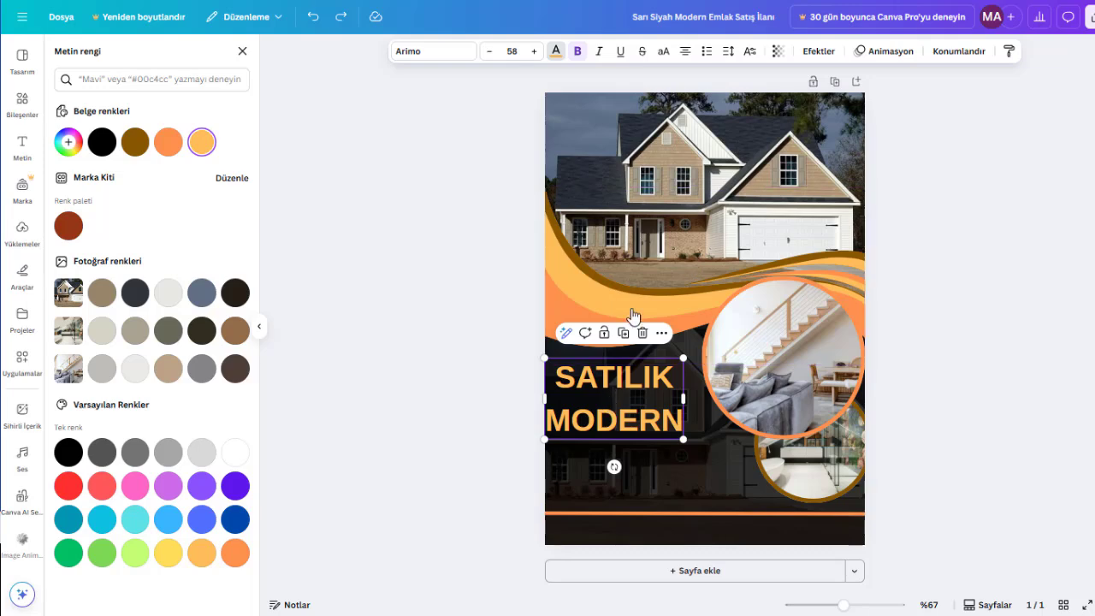
- Reduce the heading's line spacing to 0.89 and left-align its text
{"action": "left_click", "coordinate": [729, 51]}
{"action": "left_click_drag", "start_coordinate": [709, 142], "coordinate": [686, 146]}
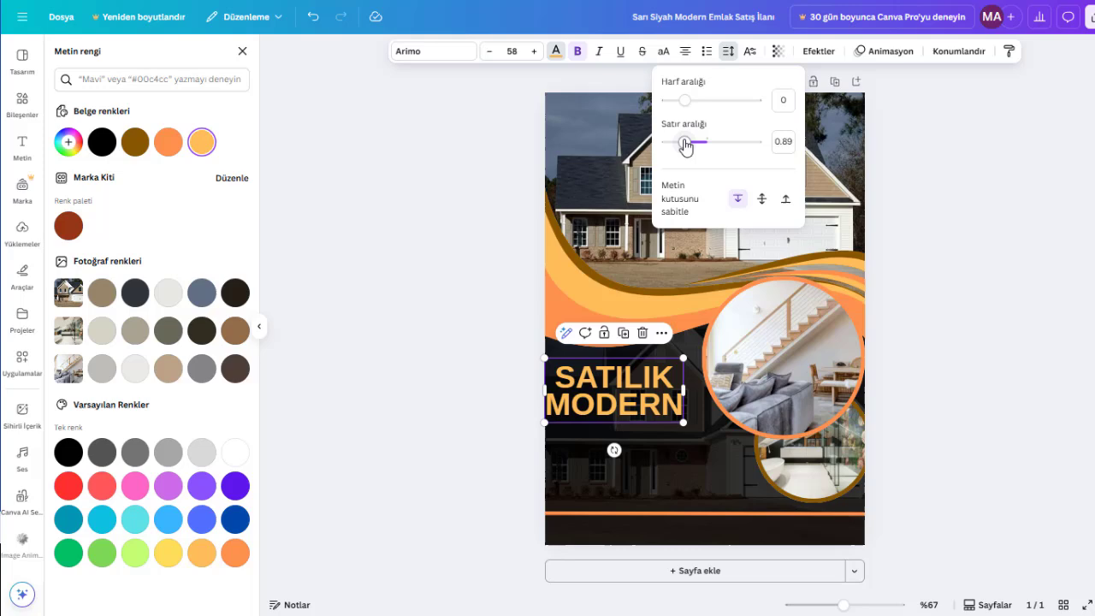
{"action": "left_click", "coordinate": [690, 55]}
{"action": "left_click", "coordinate": [956, 311]}
- Change the font of the SATILIK MODERN heading to TESTING IFS
{"action": "left_click", "coordinate": [604, 377]}
{"action": "left_click", "coordinate": [598, 378]}
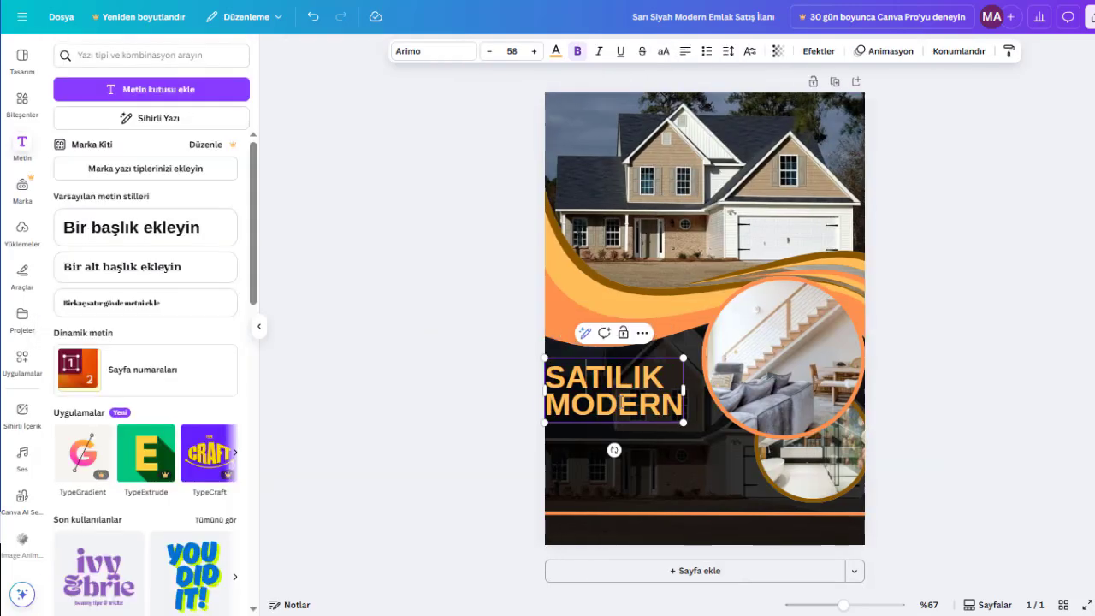
{"action": "key", "text": "Escape"}
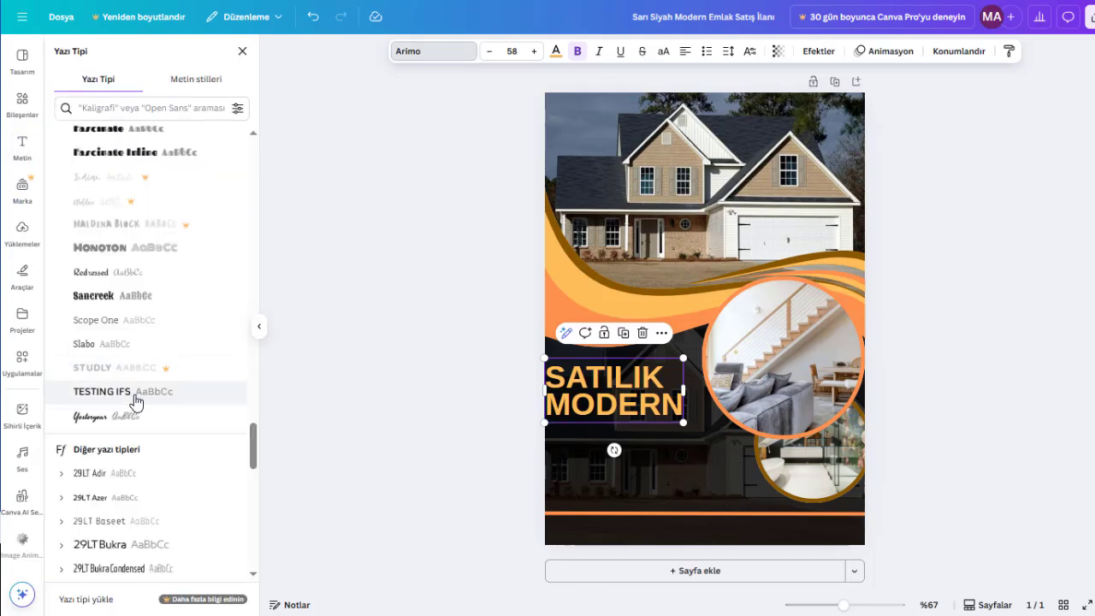
{"action": "left_click", "coordinate": [135, 393]}
{"action": "left_click", "coordinate": [909, 372]}
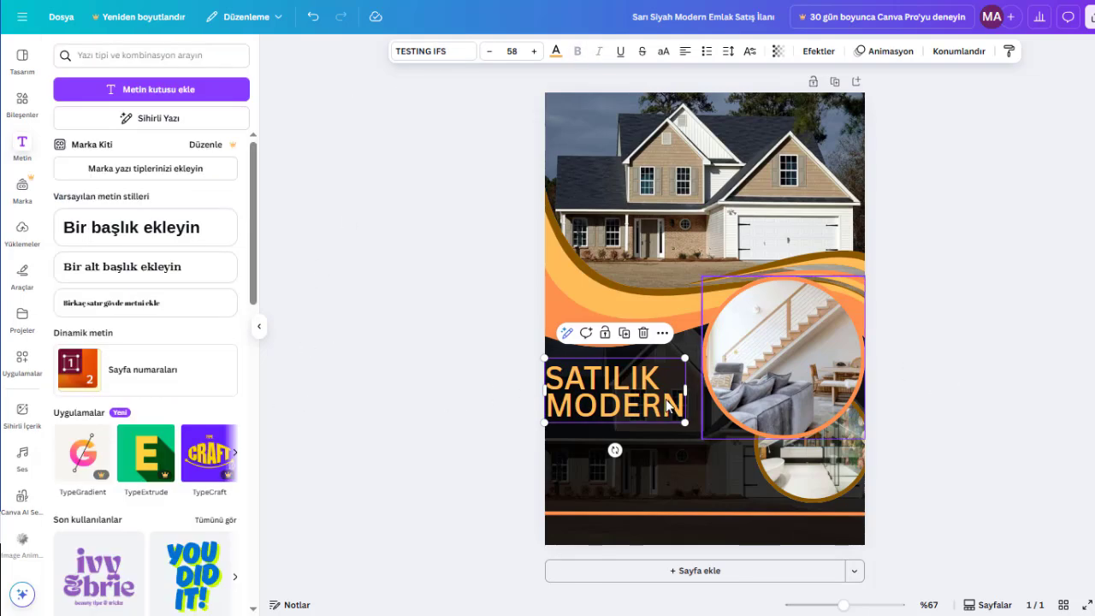
- Move the heading slightly inward from the page's left edge and shrink it a little to clear the larger circular photo
{"action": "left_click", "coordinate": [406, 391]}
{"action": "left_click_drag", "start_coordinate": [579, 395], "coordinate": [591, 395]}
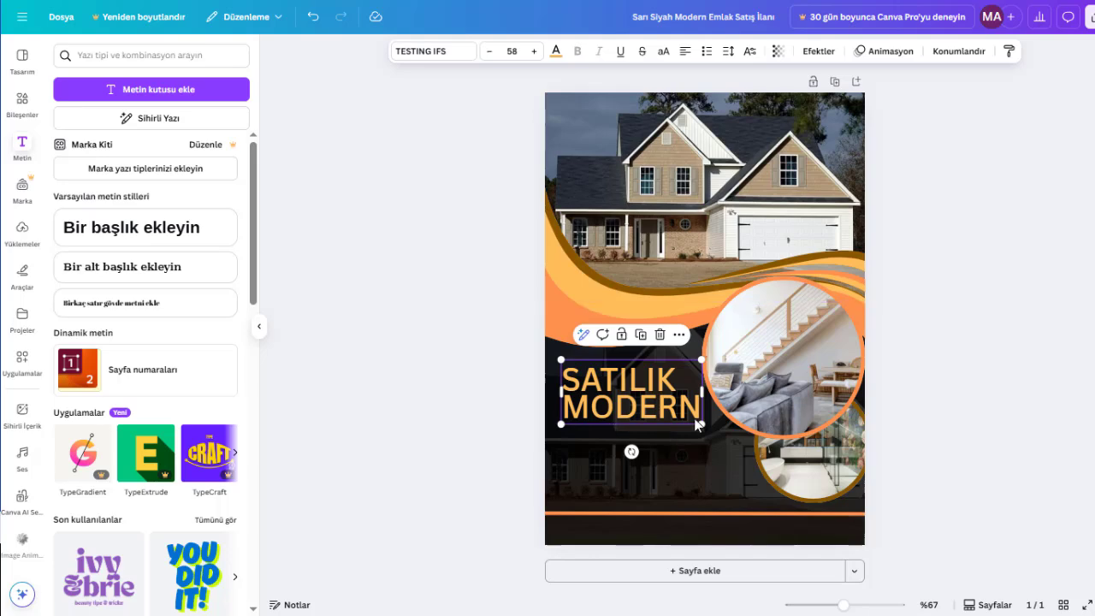
{"action": "left_click_drag", "start_coordinate": [699, 424], "coordinate": [691, 420]}
{"action": "mouse_move", "coordinate": [647, 403]}
{"action": "left_mouse_down"}
{"action": "mouse_move", "coordinate": [637, 401]}
{"action": "mouse_move", "coordinate": [648, 400]}
{"action": "left_mouse_up"}
{"action": "left_click", "coordinate": [641, 402]}
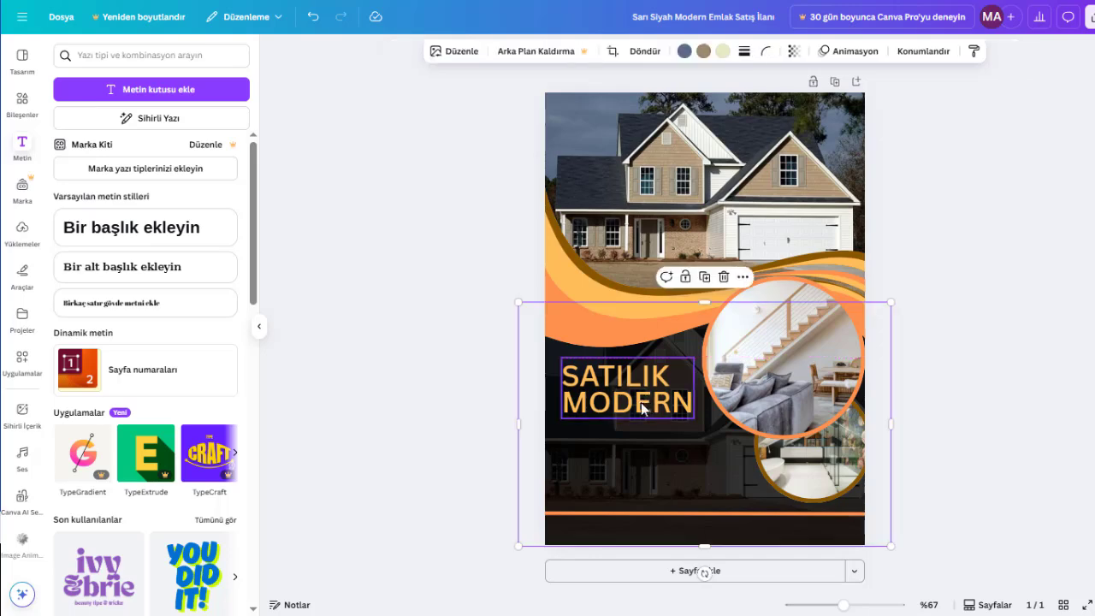
- Shrink the larger circular photo frame slightly from its lower-left corner to make more room for the heading
{"action": "left_click", "coordinate": [776, 386]}
{"action": "left_click_drag", "start_coordinate": [704, 440], "coordinate": [722, 425]}
{"action": "left_click", "coordinate": [701, 421]}
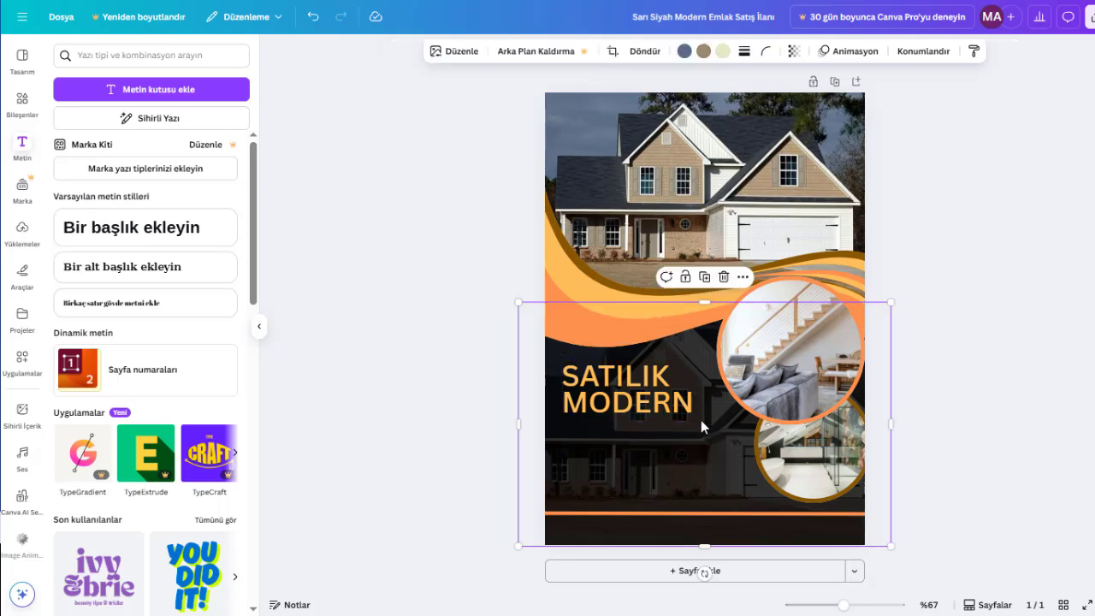
- Enlarge the SATILIK MODERN heading to a font size of about 59.3
{"action": "left_click", "coordinate": [685, 400]}
{"action": "left_click_drag", "start_coordinate": [695, 421], "coordinate": [704, 425]}
{"action": "left_click", "coordinate": [1017, 439]}
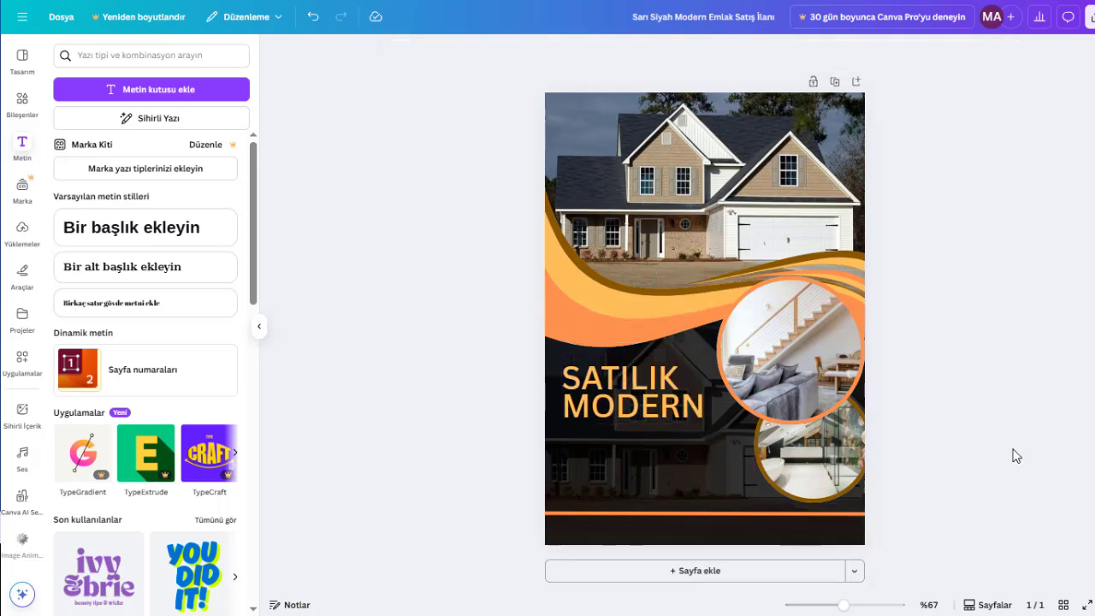
- Duplicate the heading, place the copy below it and replace its text with "LÜKS VİLLALAR"
{"action": "left_click", "coordinate": [599, 395]}
{"action": "key", "text": "ctrl+d"}
{"action": "left_click_drag", "start_coordinate": [599, 396], "coordinate": [599, 450]}
{"action": "double_click", "coordinate": [600, 454]}
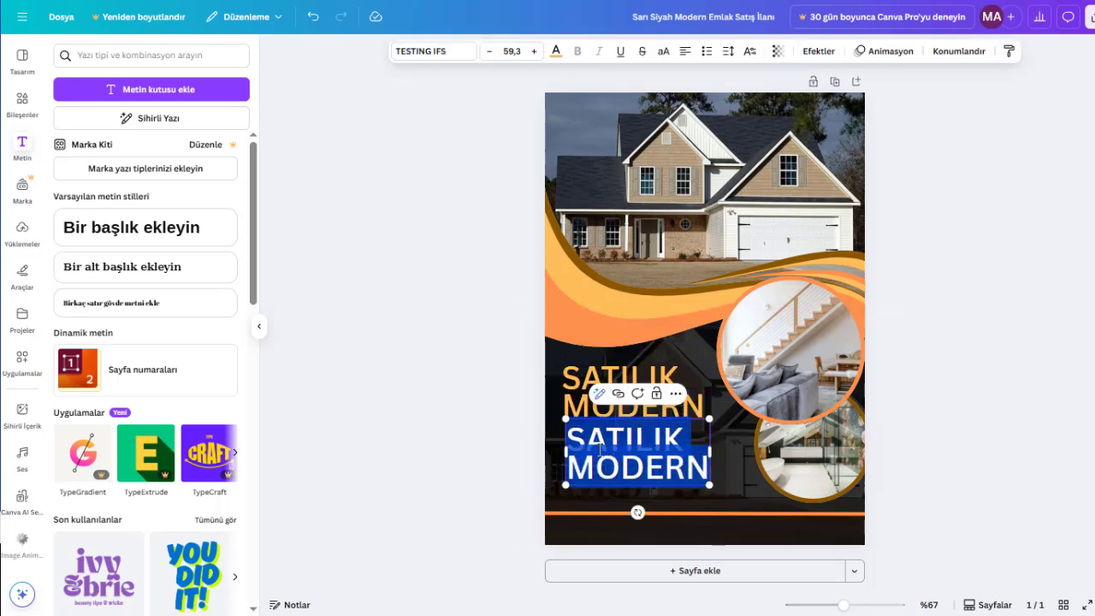
{"action": "type", "text": "LÜKS D"}
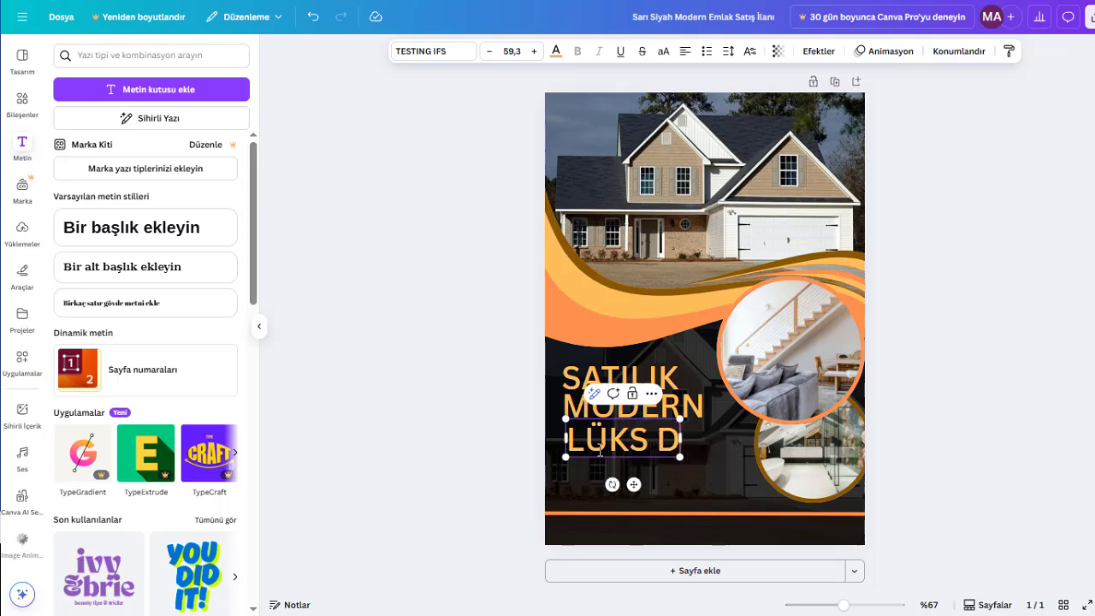
{"action": "type", "text": "AIRE"}
{"action": "key", "text": "BackSpace"}
{"action": "key", "text": "BackSpace"}
{"action": "key", "text": "BackSpace"}
{"action": "key", "text": "BackSpace"}
{"action": "key", "text": "BackSpace"}
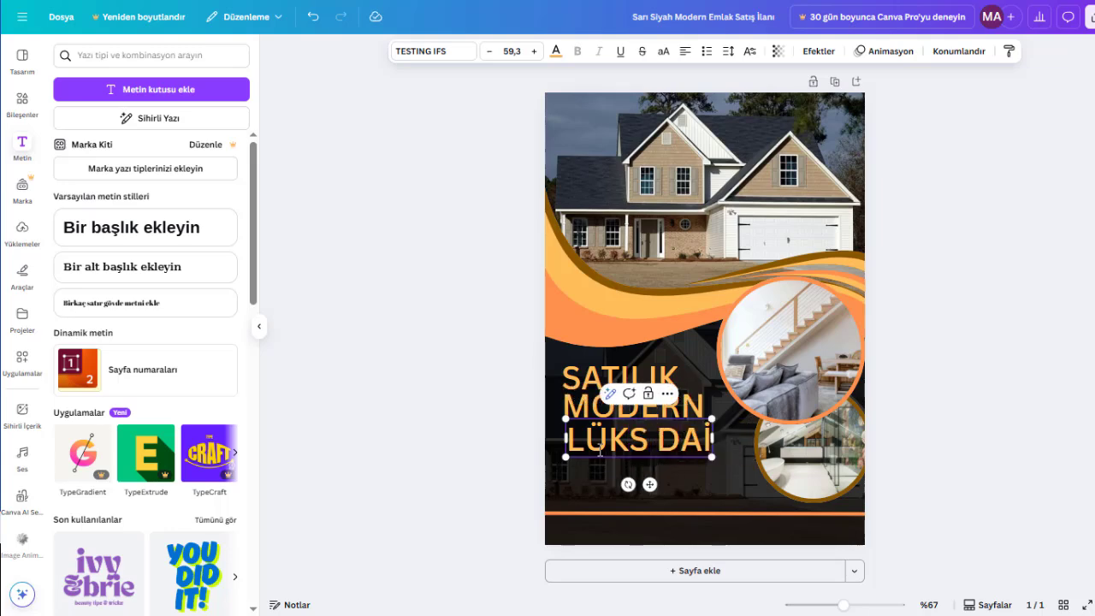
{"action": "type", "text": "VİLLALAR"}
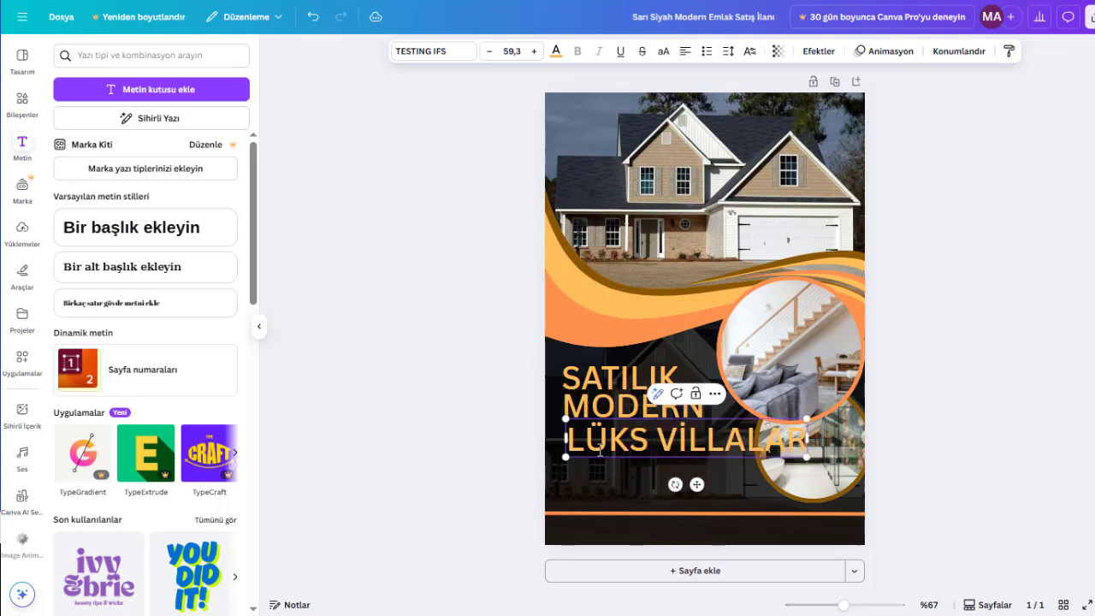
{"action": "left_click", "coordinate": [1005, 435]}
- Shrink the LÜKS VİLLALAR text to a font size of about 28.6 and align it directly beneath the heading
{"action": "left_click", "coordinate": [768, 440]}
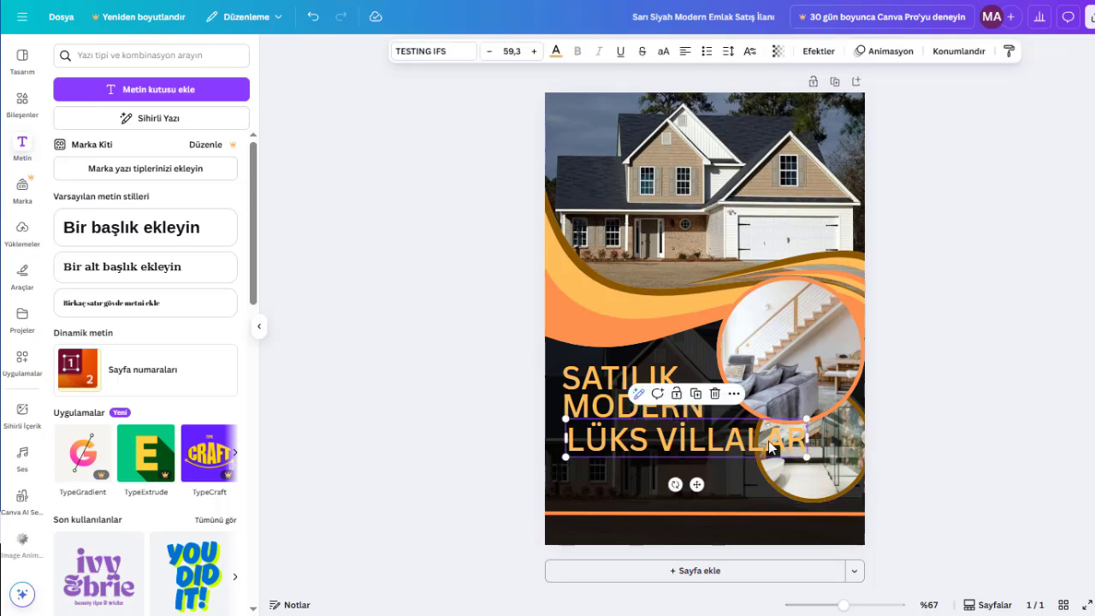
{"action": "left_click_drag", "start_coordinate": [807, 455], "coordinate": [638, 426]}
{"action": "left_click", "coordinate": [922, 335]}
- Try off-white, grey-beige and tan photo colours on the LÜKS VİLLALAR subtitle
{"action": "left_click", "coordinate": [561, 54]}
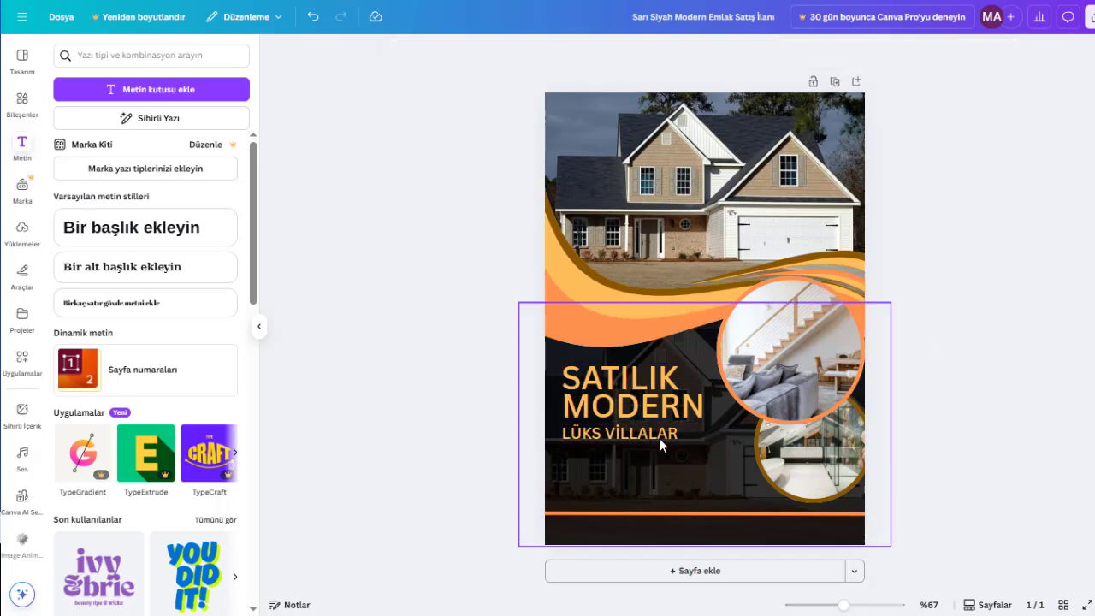
{"action": "left_click", "coordinate": [661, 445]}
{"action": "left_click", "coordinate": [556, 52]}
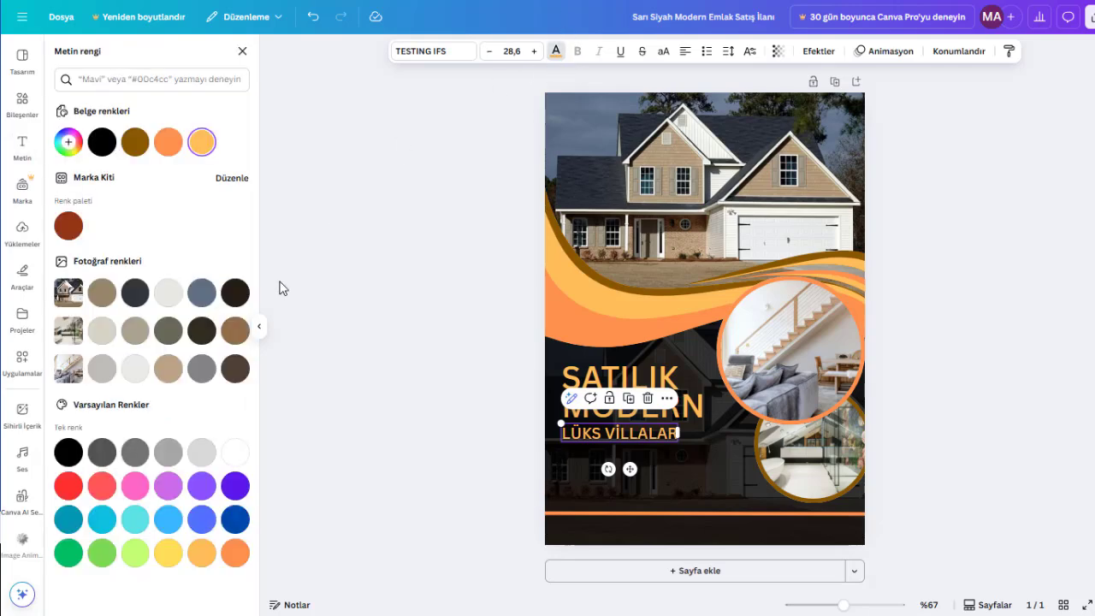
{"action": "left_click", "coordinate": [168, 295]}
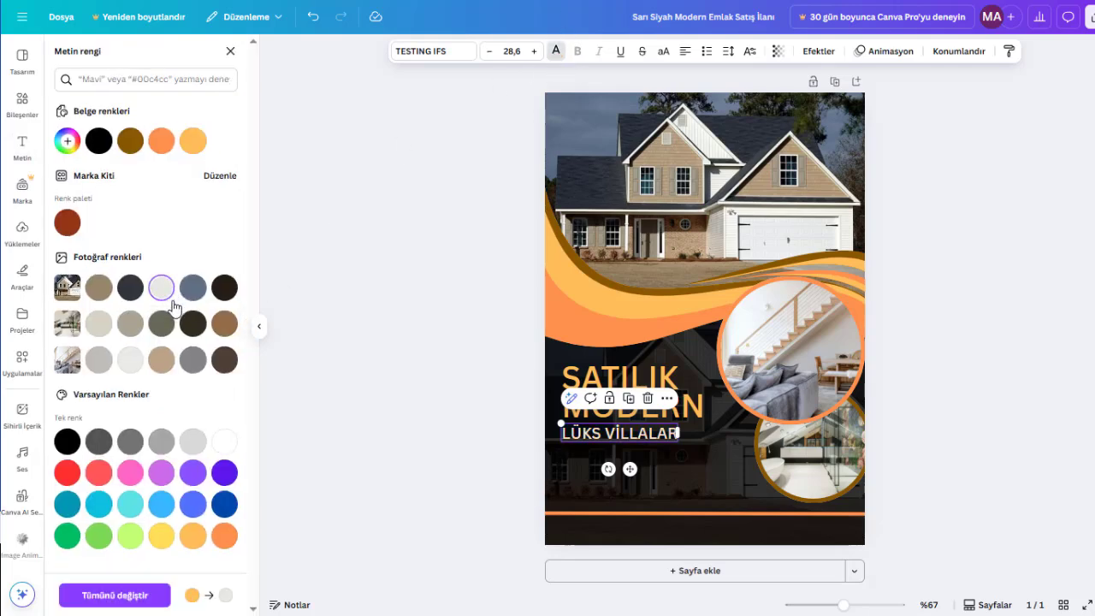
{"action": "left_click", "coordinate": [131, 325]}
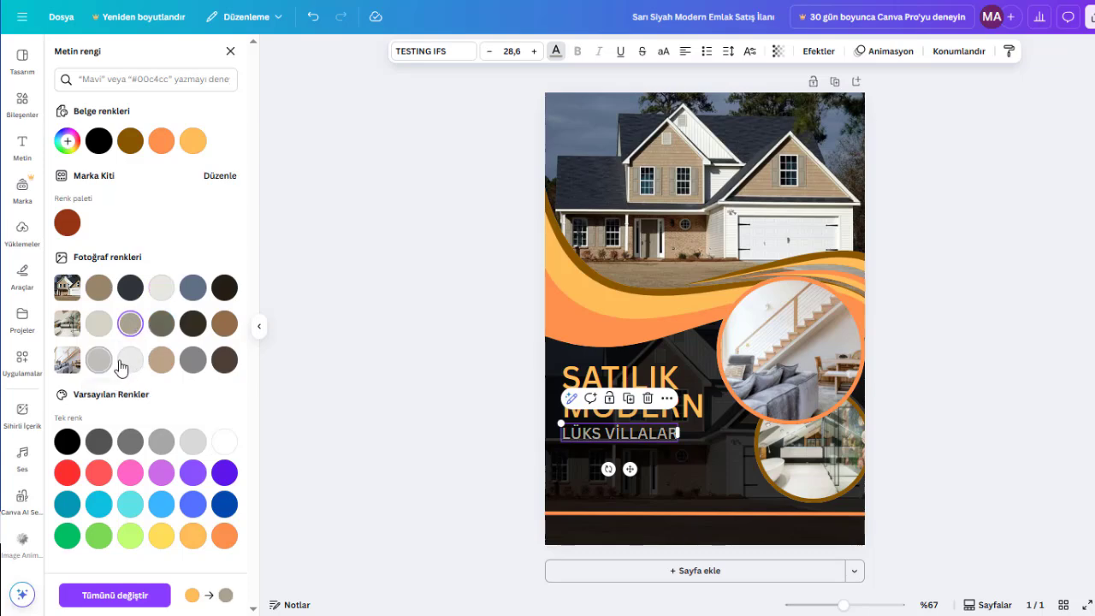
{"action": "left_click", "coordinate": [159, 363]}
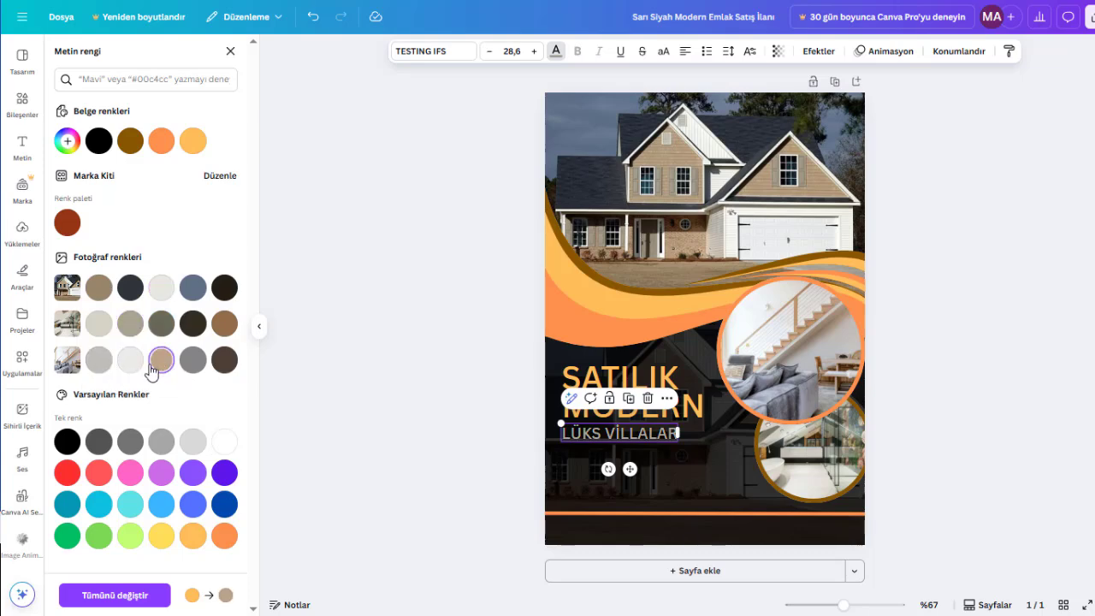
{"action": "key", "text": "Escape"}
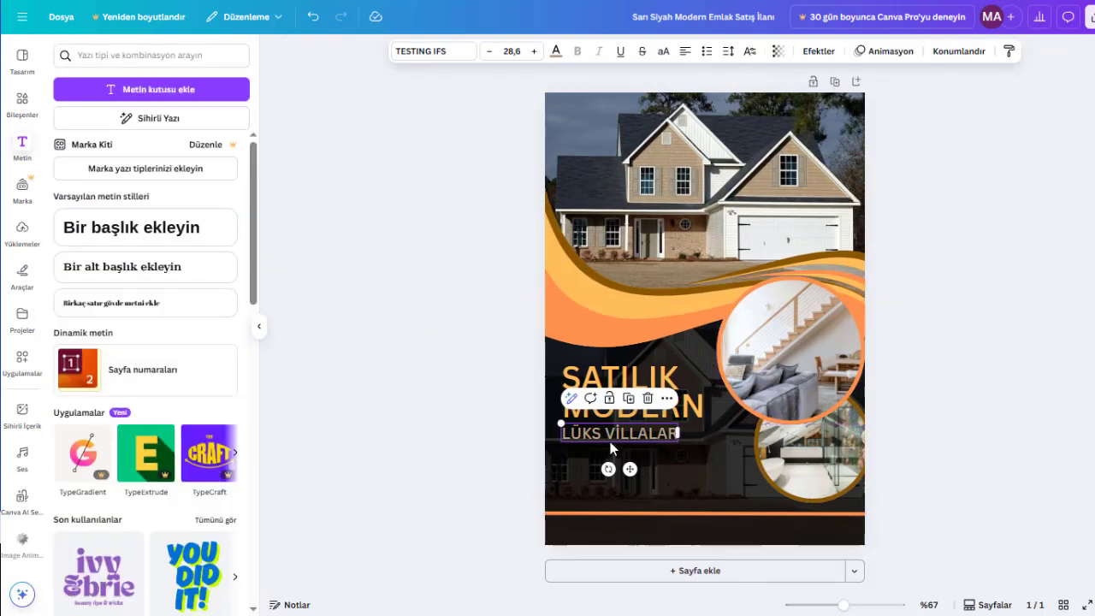
- Colour the LÜKS VİLLALAR subtitle with the off-white from the house photo's colours
{"action": "left_click", "coordinate": [506, 420]}
{"action": "left_click", "coordinate": [629, 440]}
{"action": "left_click", "coordinate": [557, 52]}
{"action": "left_click", "coordinate": [166, 289]}
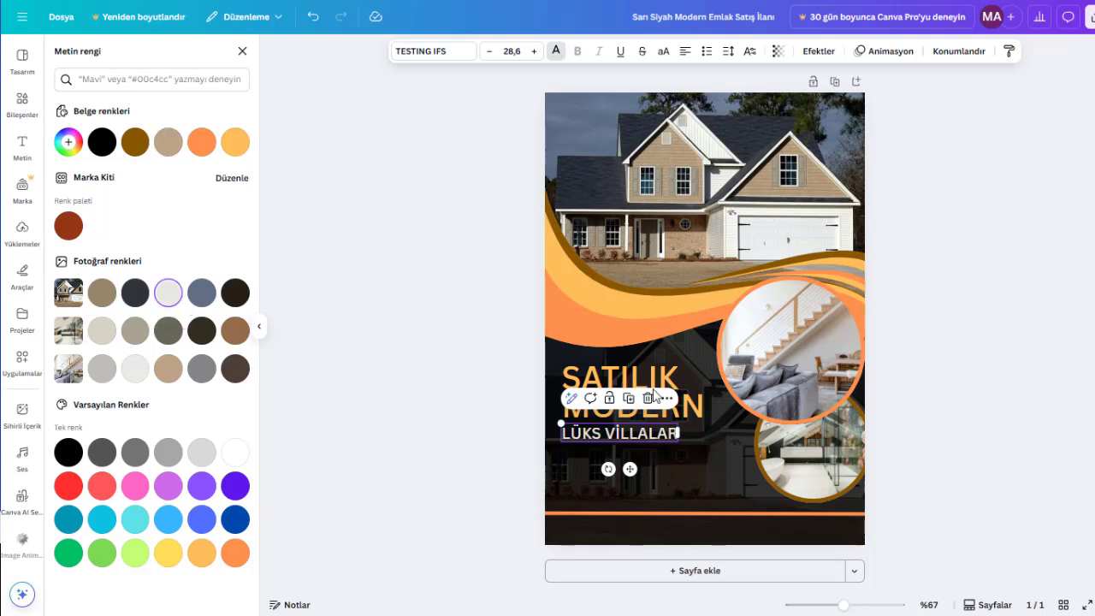
- Shrink the LÜKS VİLLALAR subtitle slightly and place it directly beneath the word MODERN
{"action": "key", "text": "Escape"}
{"action": "scroll", "coordinate": [685, 446], "scroll_direction": "up", "scroll_amount": 5}
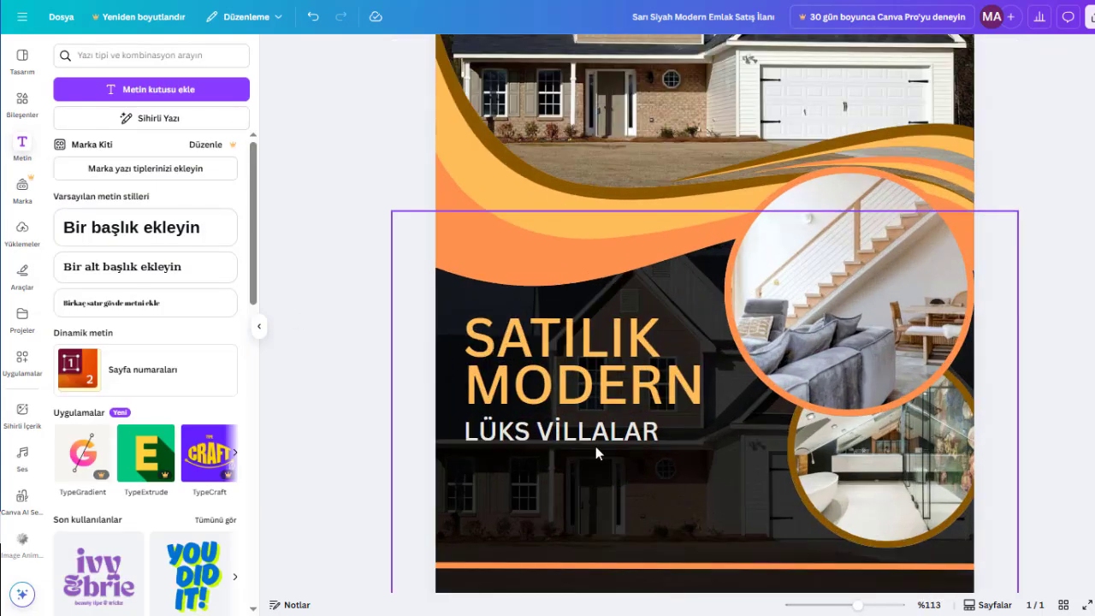
{"action": "left_click_drag", "start_coordinate": [573, 427], "coordinate": [574, 431]}
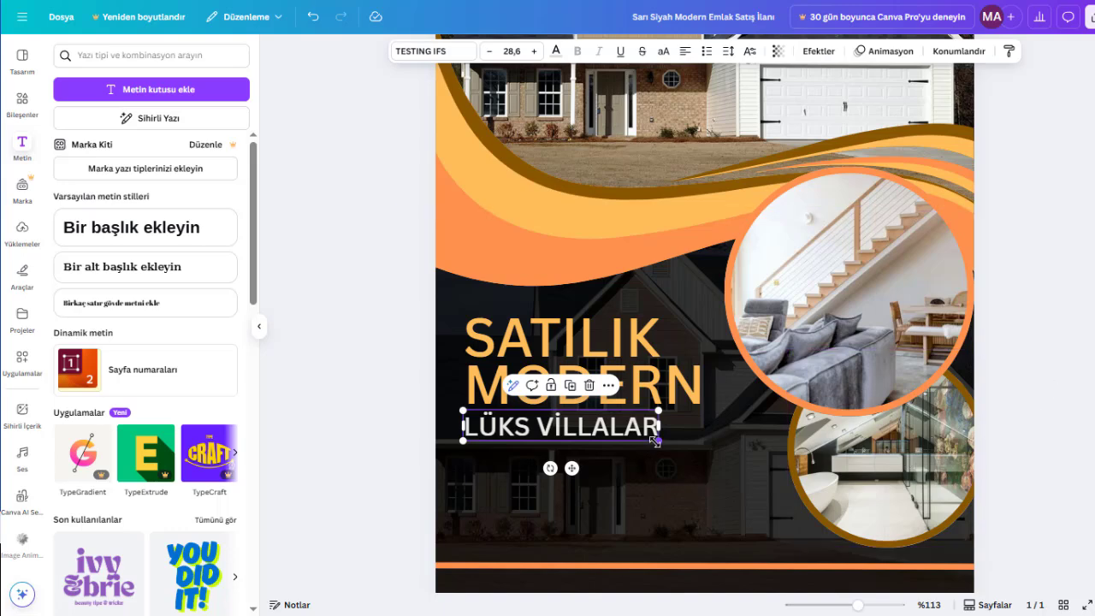
{"action": "left_click_drag", "start_coordinate": [656, 441], "coordinate": [634, 439]}
{"action": "left_click", "coordinate": [1065, 356]}
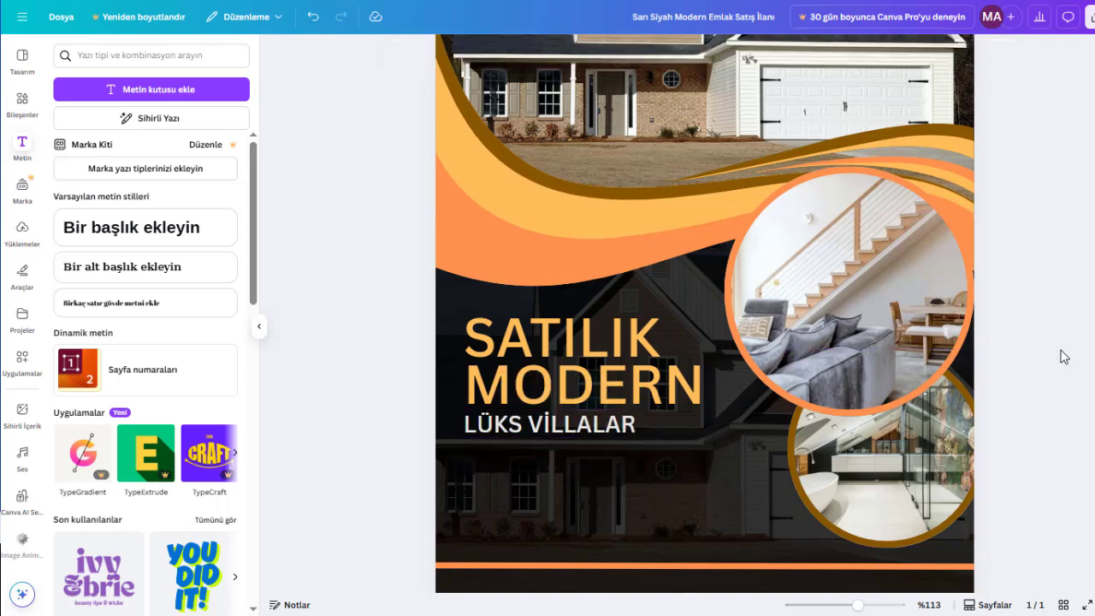
- Move the SATILIK MODERN heading and the LÜKS VİLLALAR subtitle together down towards the orange divider line
{"action": "scroll", "coordinate": [1064, 356], "scroll_direction": "down", "scroll_amount": 3}
{"action": "left_click", "coordinate": [607, 356]}
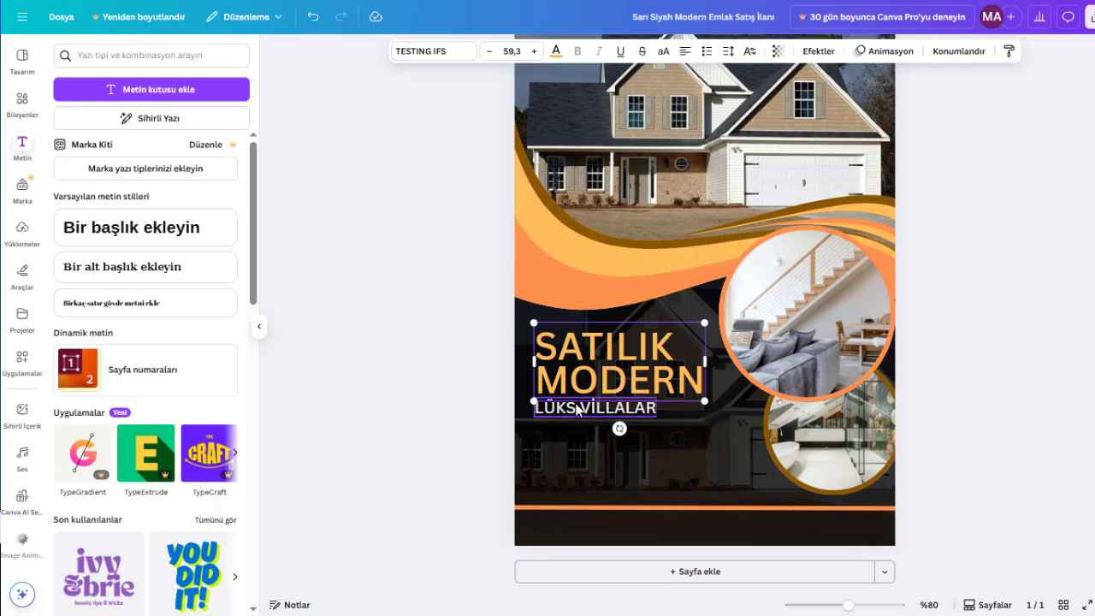
{"action": "left_click", "coordinate": [577, 411], "text": "shift"}
{"action": "left_click_drag", "start_coordinate": [610, 367], "coordinate": [610, 399]}
{"action": "left_click", "coordinate": [1031, 382]}
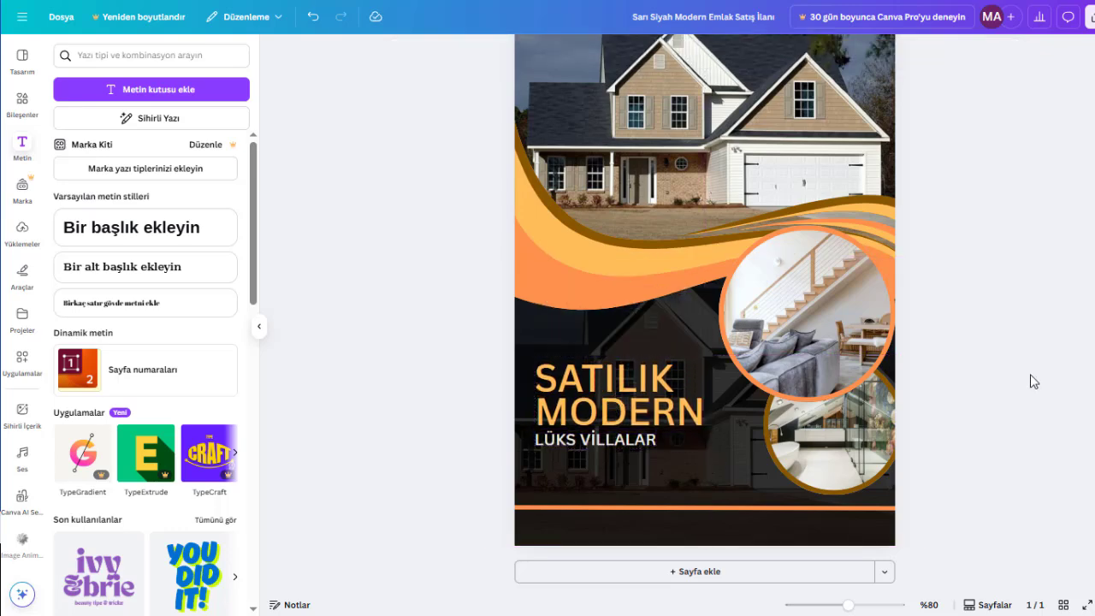
- Add a subheading text containing the contact phone number and place it beneath the orange divider line
{"action": "scroll", "coordinate": [1031, 382], "scroll_direction": "down", "scroll_amount": 1}
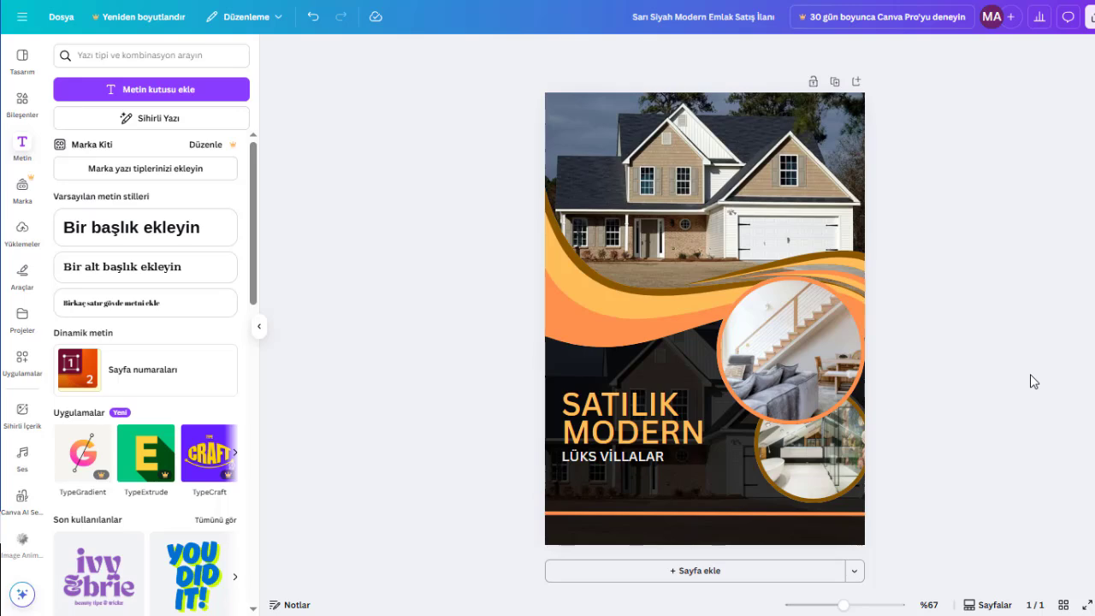
{"action": "left_click", "coordinate": [135, 268]}
{"action": "type", "text": "0"}
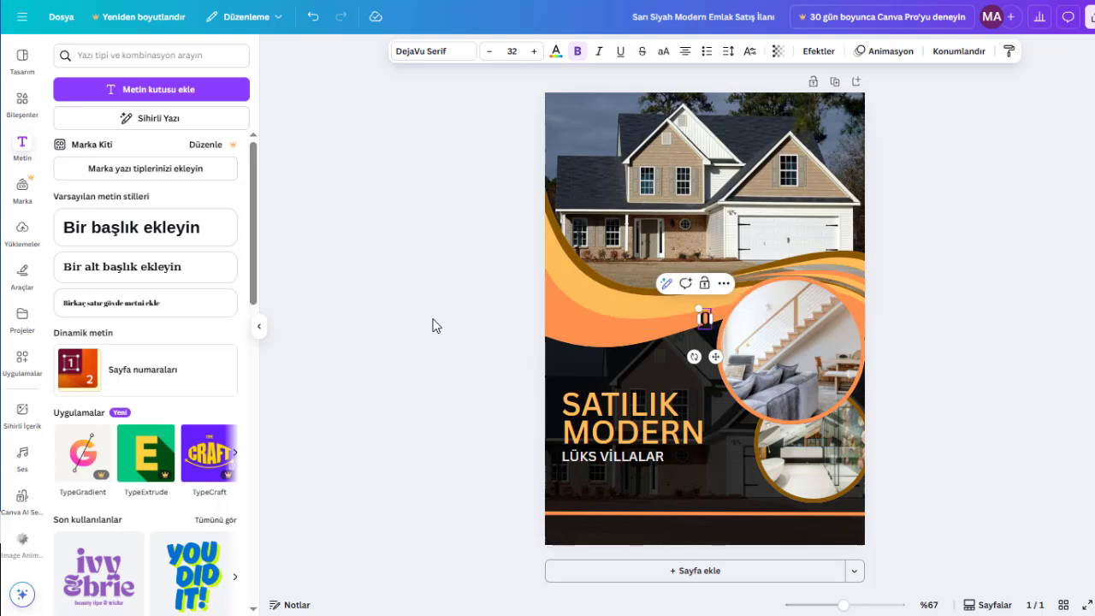
{"action": "type", "text": "555 555 55 55"}
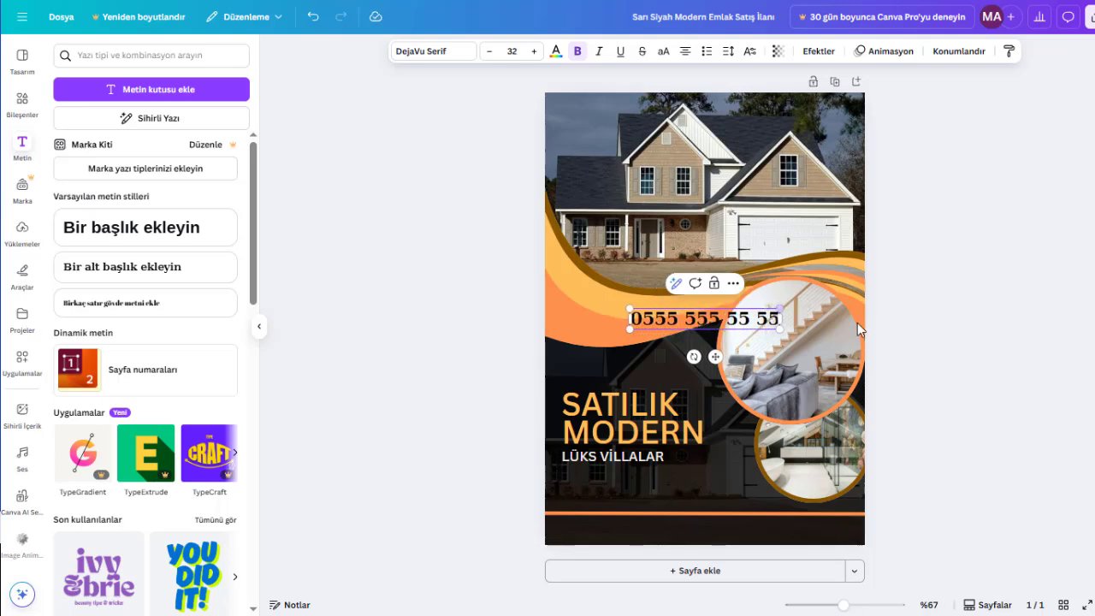
{"action": "left_click_drag", "start_coordinate": [690, 333], "coordinate": [624, 528]}
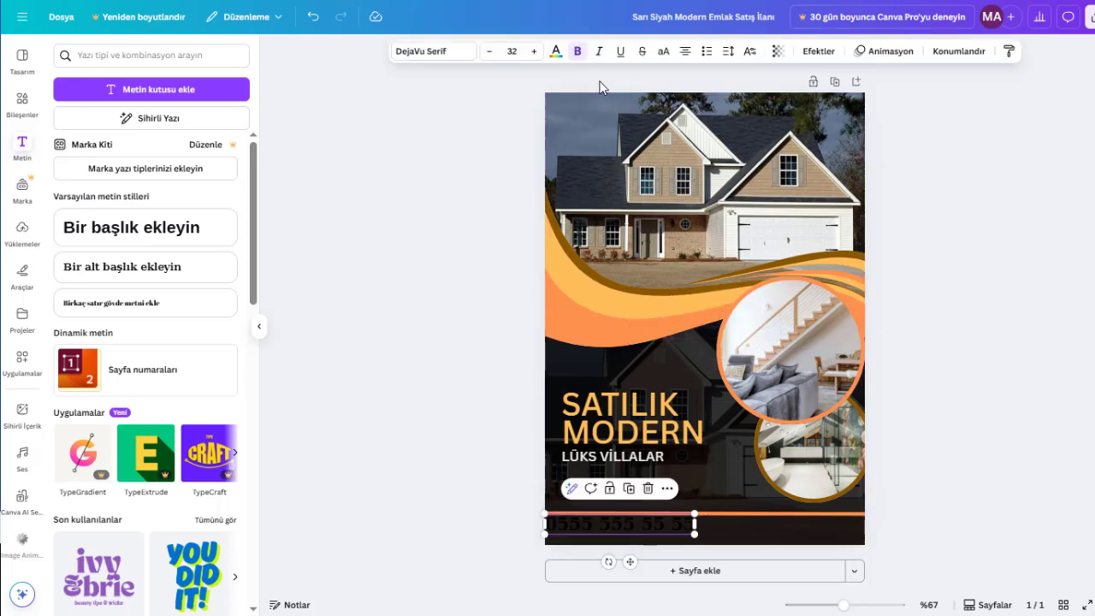
- Colour the phone number with the off-white document colour and set its font to Arimo
{"action": "left_click", "coordinate": [556, 51]}
{"action": "left_click", "coordinate": [167, 142]}
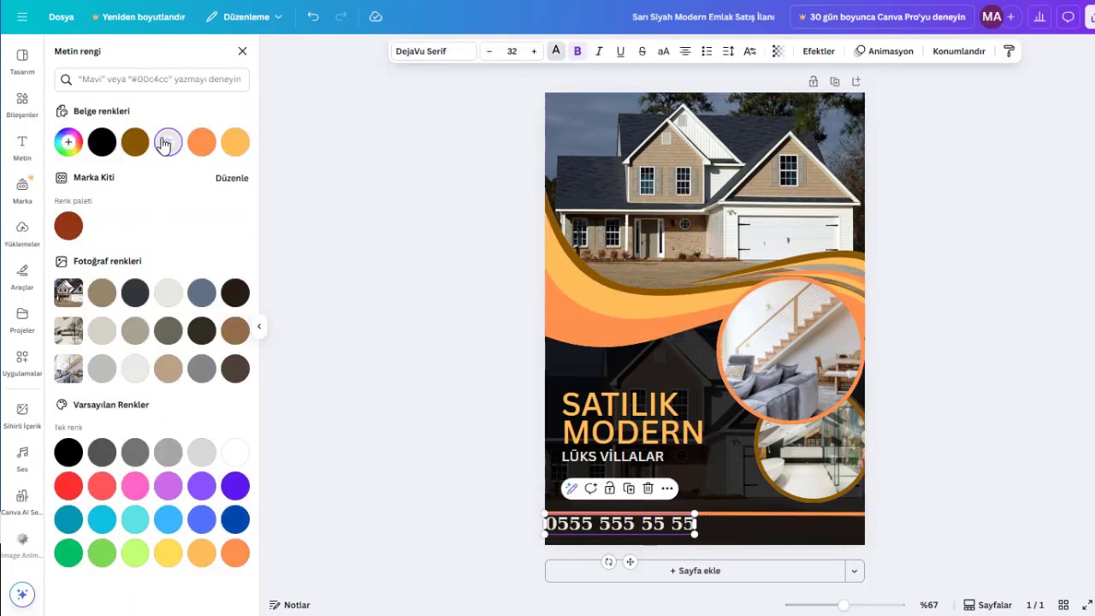
{"action": "left_click", "coordinate": [428, 52]}
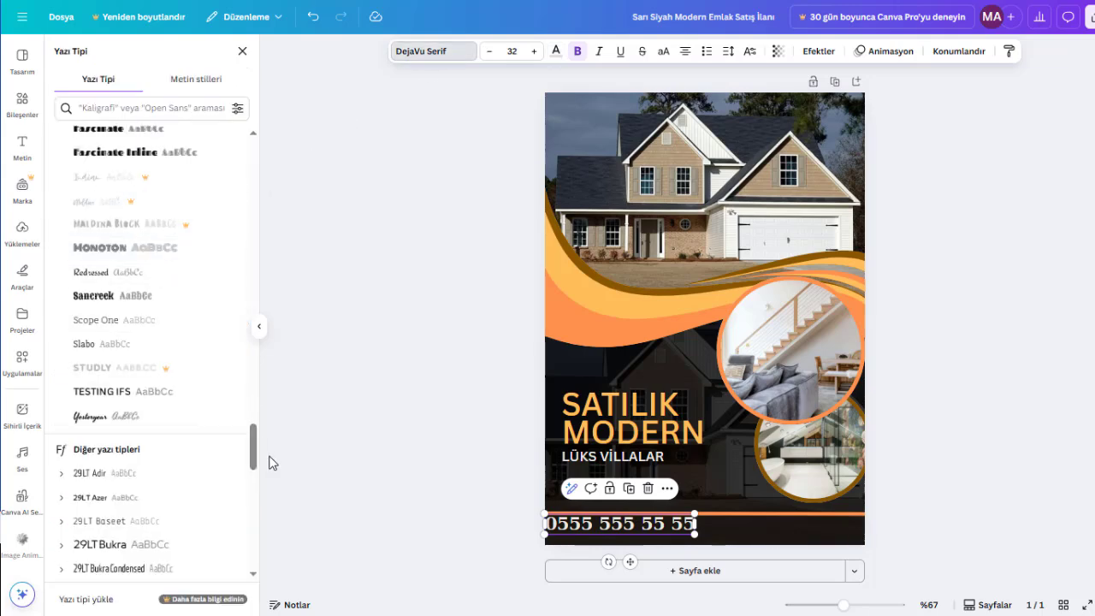
{"action": "left_click_drag", "start_coordinate": [252, 447], "coordinate": [245, 163]}
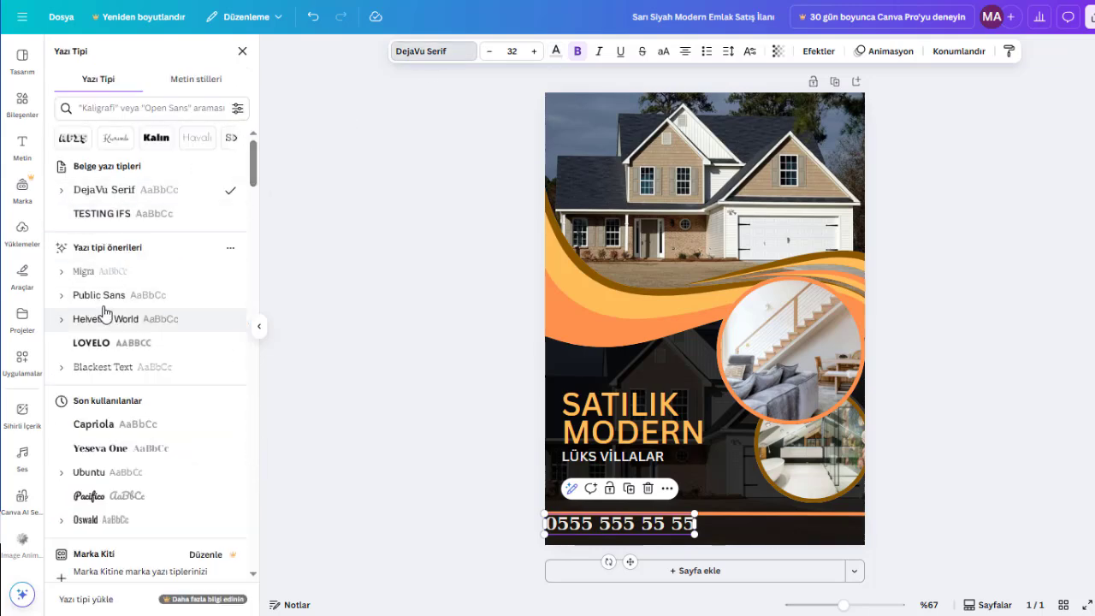
{"action": "scroll", "coordinate": [112, 459], "scroll_direction": "down", "scroll_amount": 3}
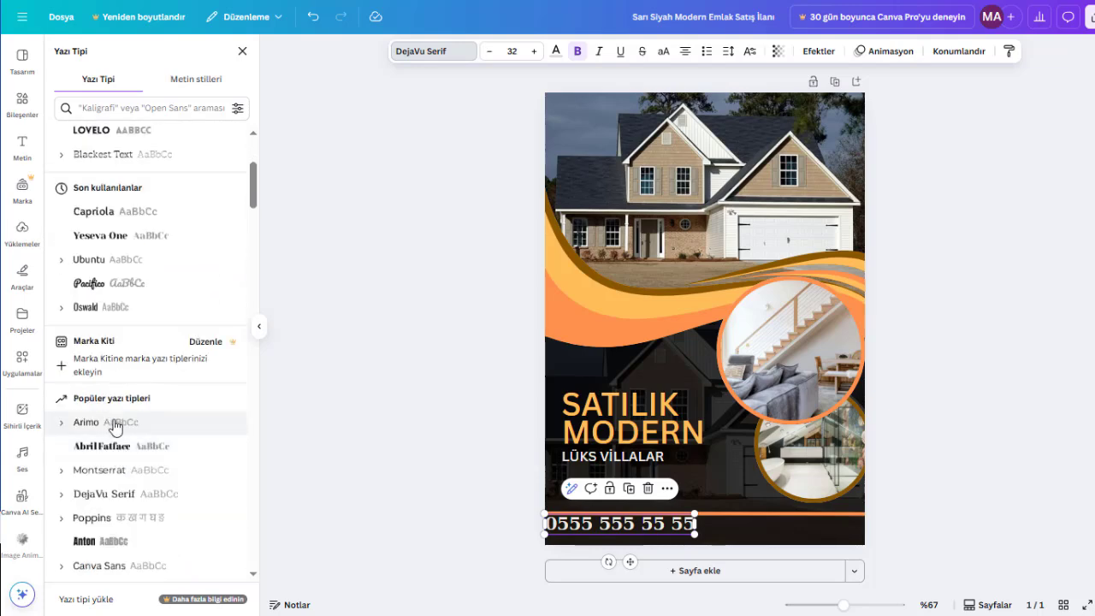
{"action": "left_click", "coordinate": [112, 423]}
{"action": "left_click", "coordinate": [947, 424]}
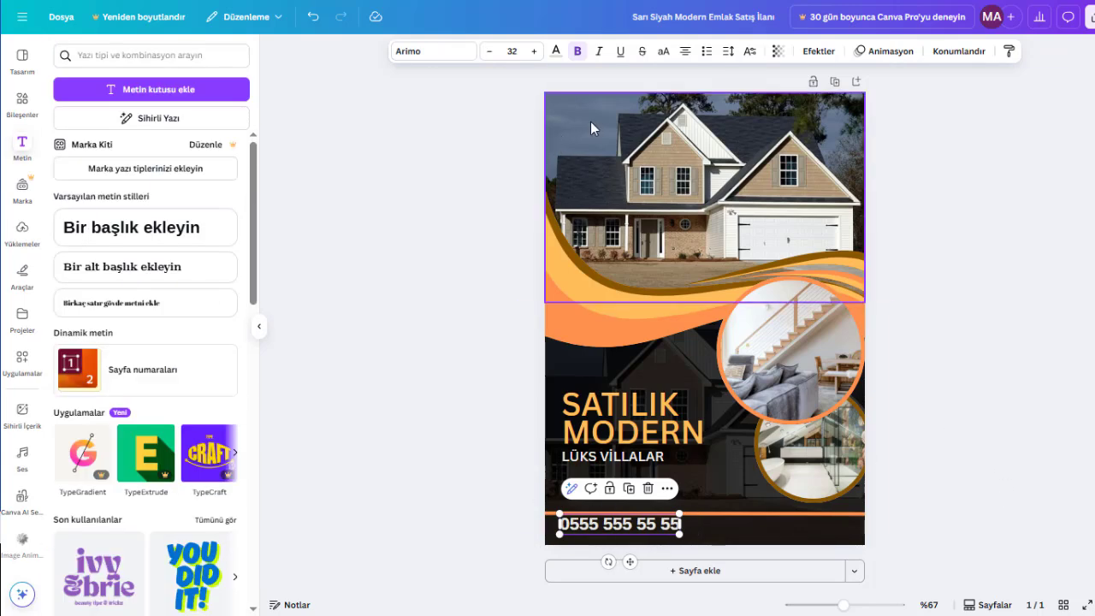
- Remove bold from the phone number, shrink it to a font size of about 20.8 and align it with the heading's left edge
{"action": "left_click", "coordinate": [579, 52]}
{"action": "left_click", "coordinate": [890, 455]}
{"action": "left_click_drag", "start_coordinate": [651, 528], "coordinate": [609, 529]}
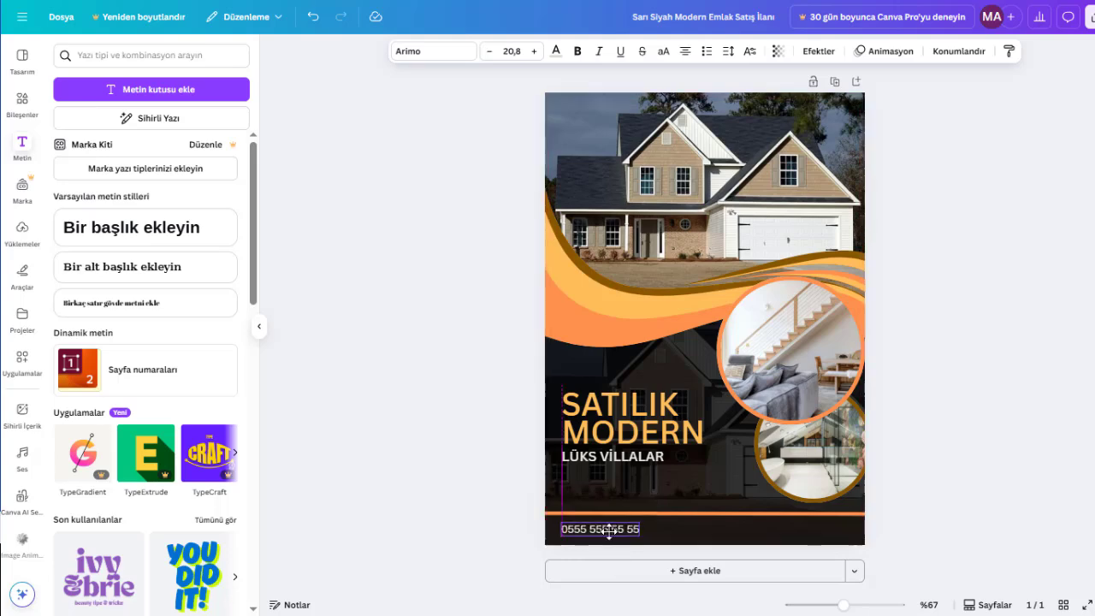
{"action": "scroll", "coordinate": [608, 532], "scroll_direction": "up", "scroll_amount": 5, "text": "ctrl"}
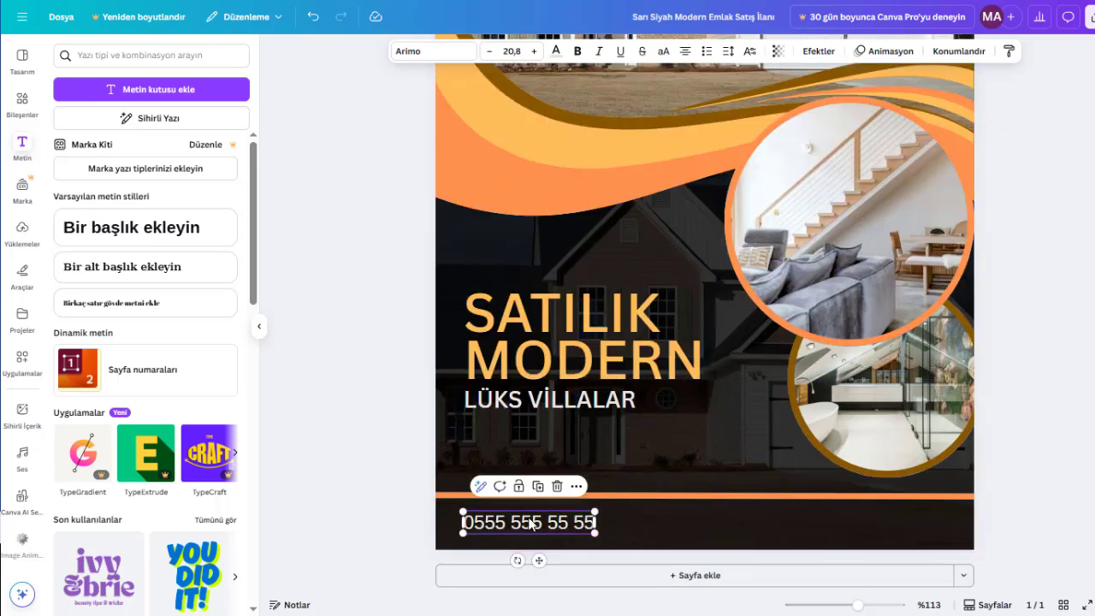
{"action": "left_click_drag", "start_coordinate": [541, 534], "coordinate": [888, 530], "text": "alt"}
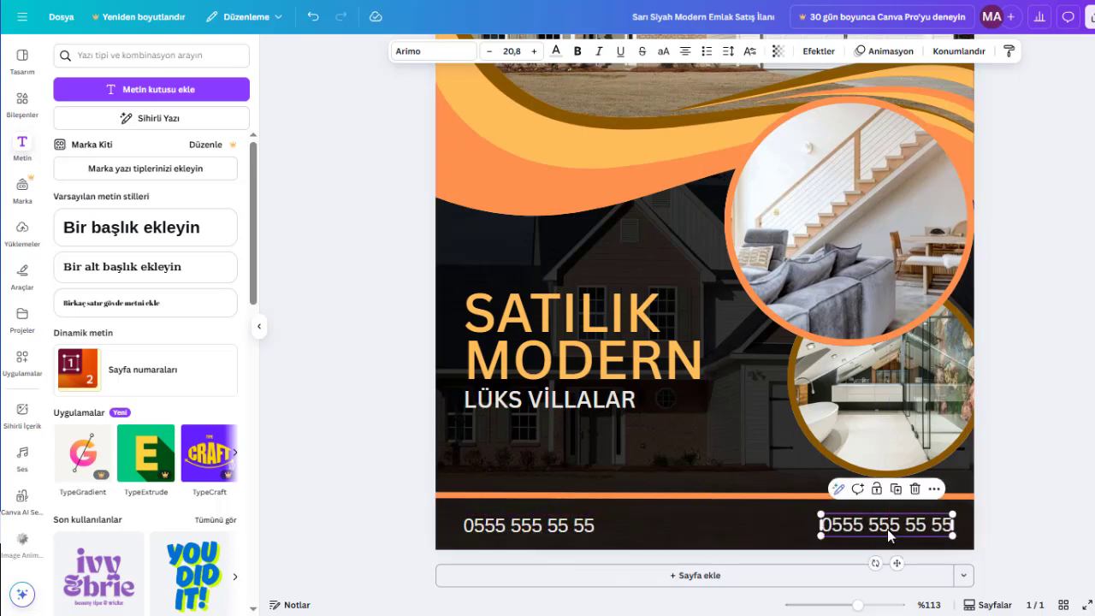
{"action": "double_click", "coordinate": [888, 530]}
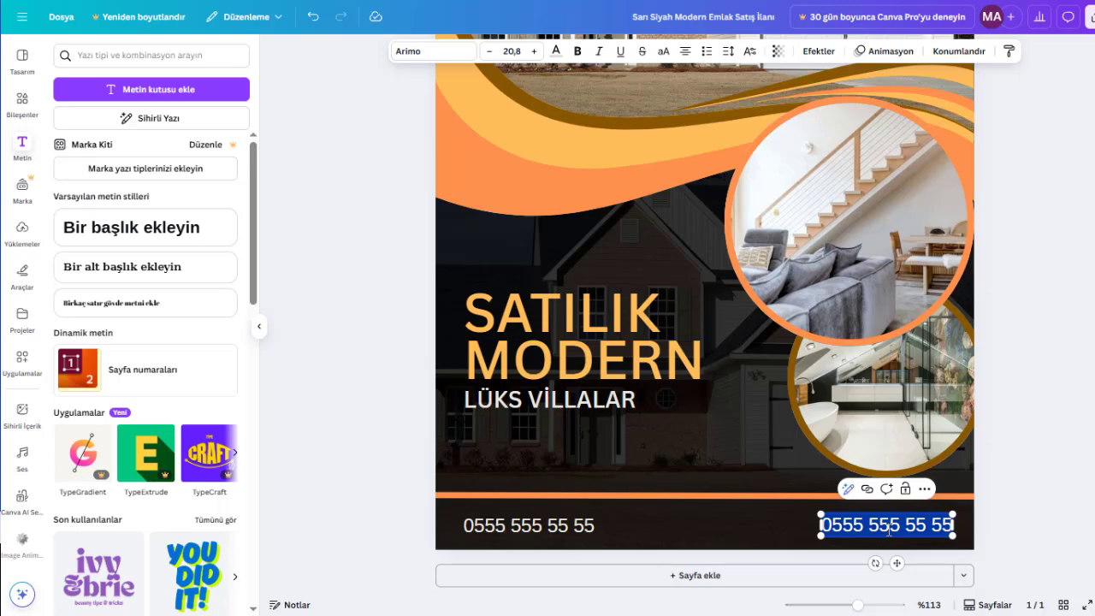
{"action": "key", "text": "BackSpace"}
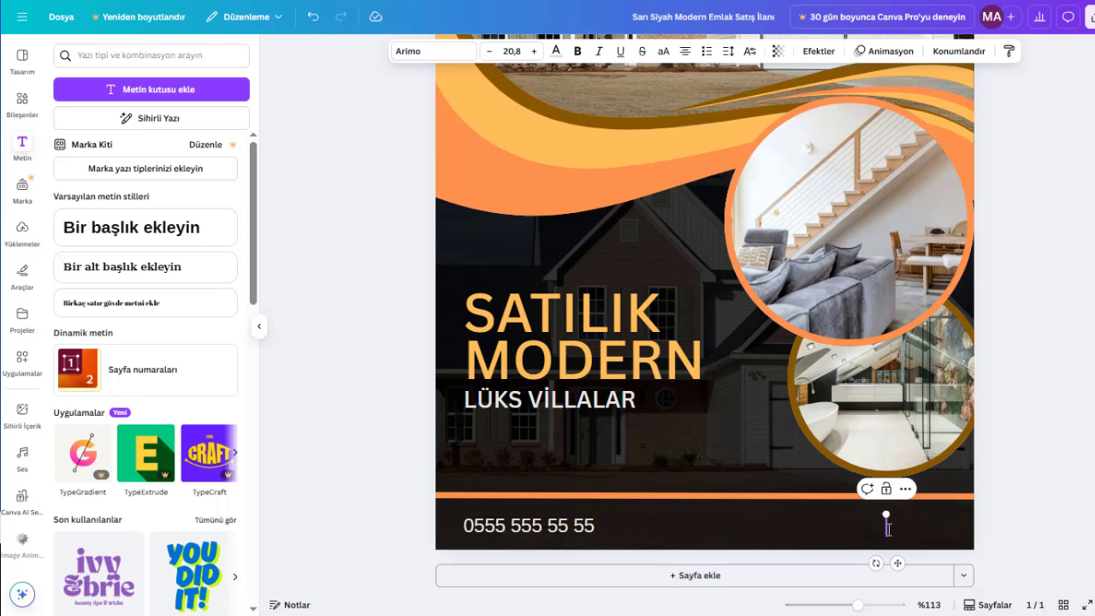
{"action": "type", "text": "www.we"}
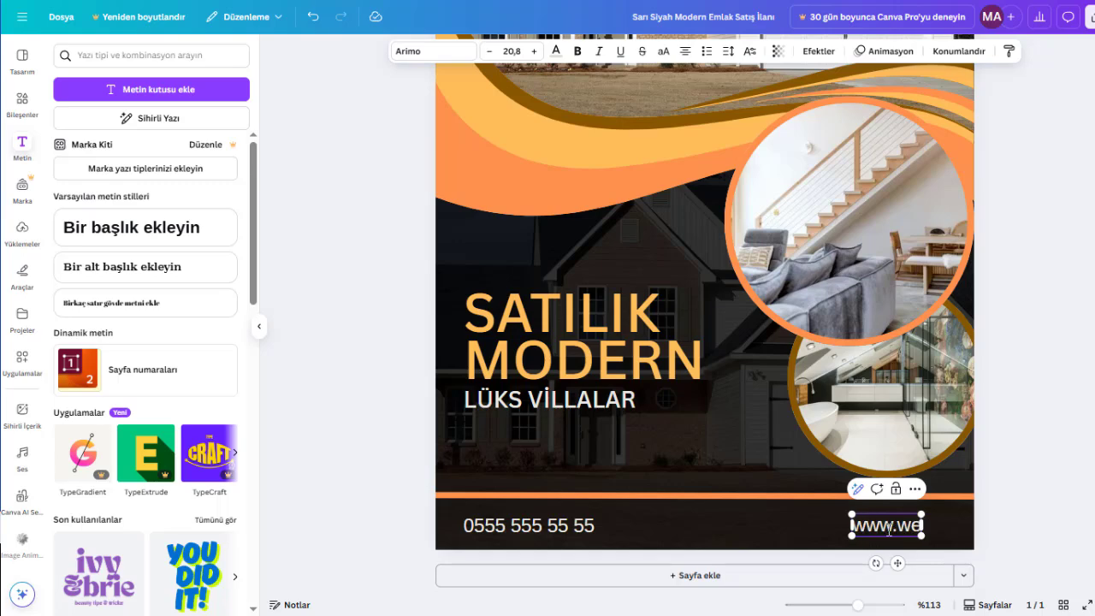
{"action": "type", "text": "bsite.com"}
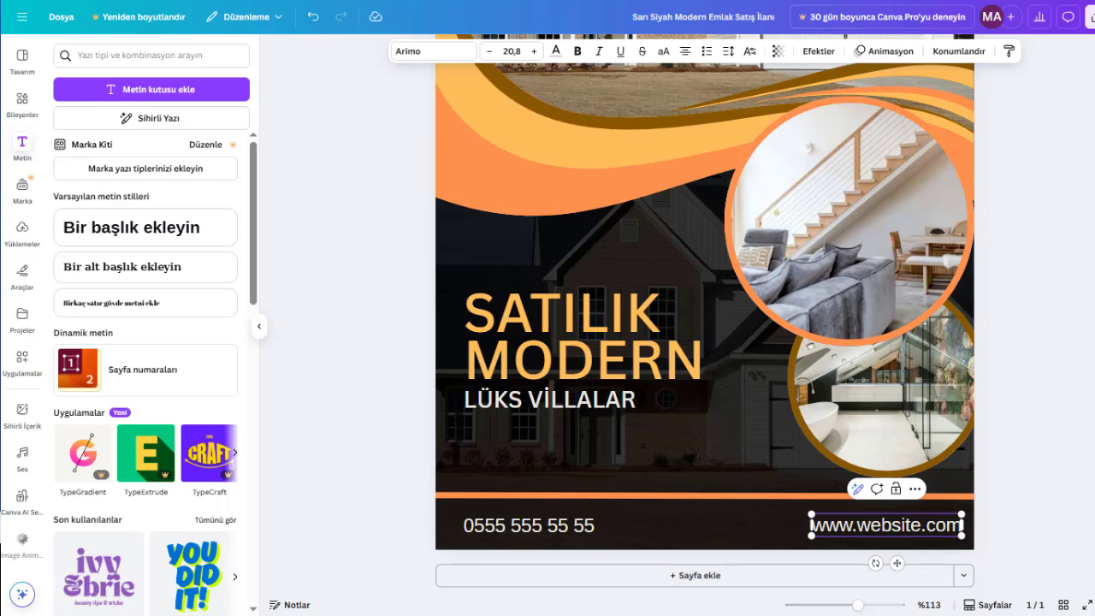
{"action": "left_click", "coordinate": [1072, 508]}
{"action": "left_click", "coordinate": [831, 530]}
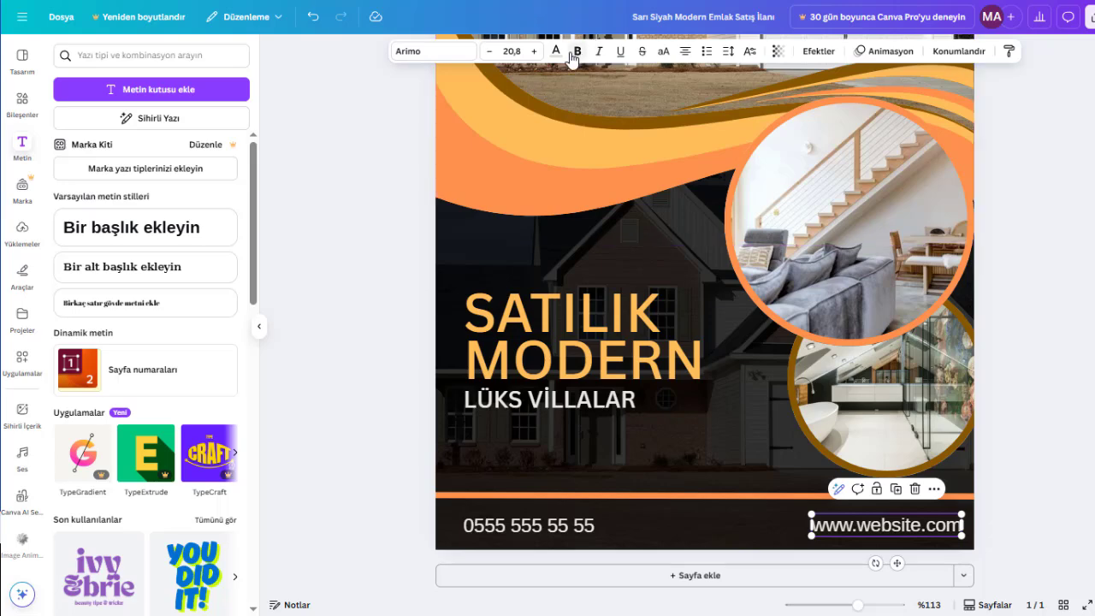
{"action": "left_click", "coordinate": [1056, 521]}
{"action": "left_click", "coordinate": [889, 525]}
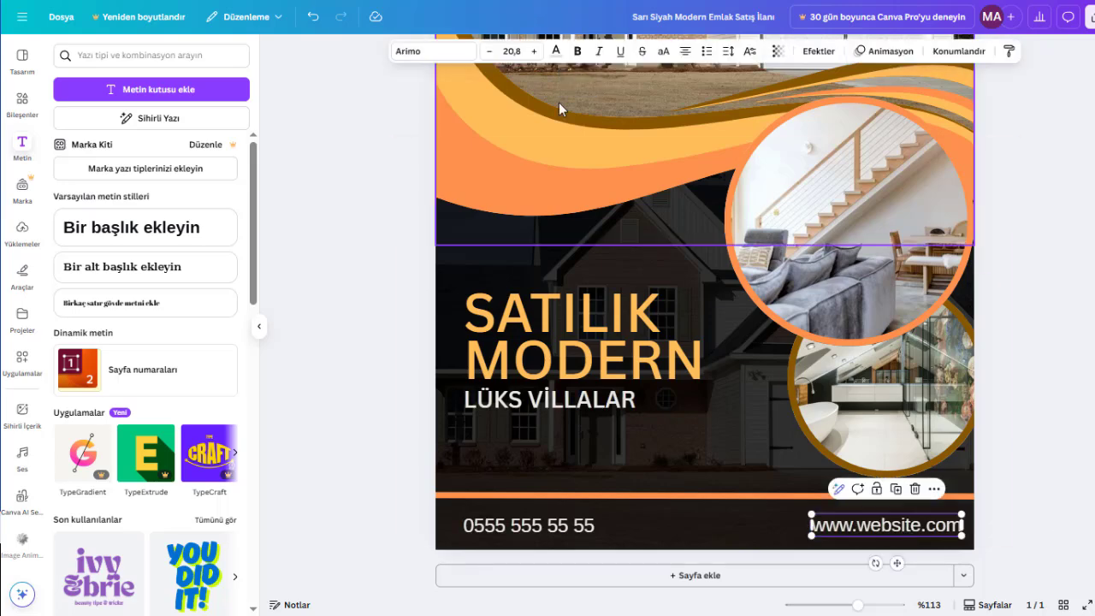
{"action": "left_click", "coordinate": [577, 51]}
{"action": "left_click", "coordinate": [577, 50]}
{"action": "left_click", "coordinate": [1066, 432]}
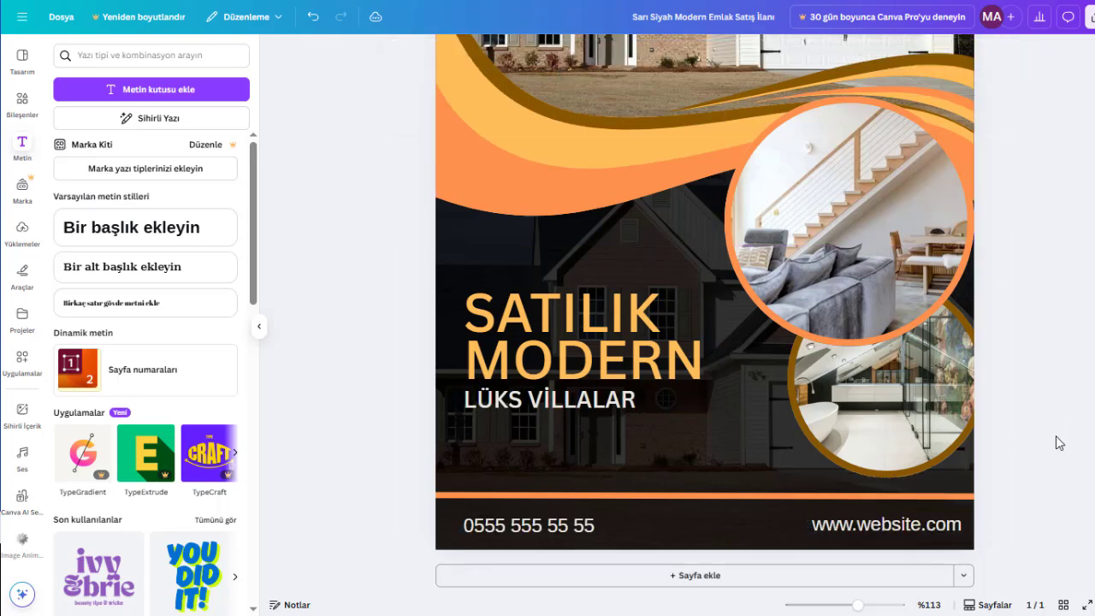
{"action": "left_click", "coordinate": [895, 525]}
{"action": "mouse_move", "coordinate": [895, 525]}
{"action": "left_mouse_down"}
{"action": "mouse_move", "coordinate": [883, 527]}
{"action": "mouse_move", "coordinate": [896, 527]}
{"action": "left_mouse_up"}
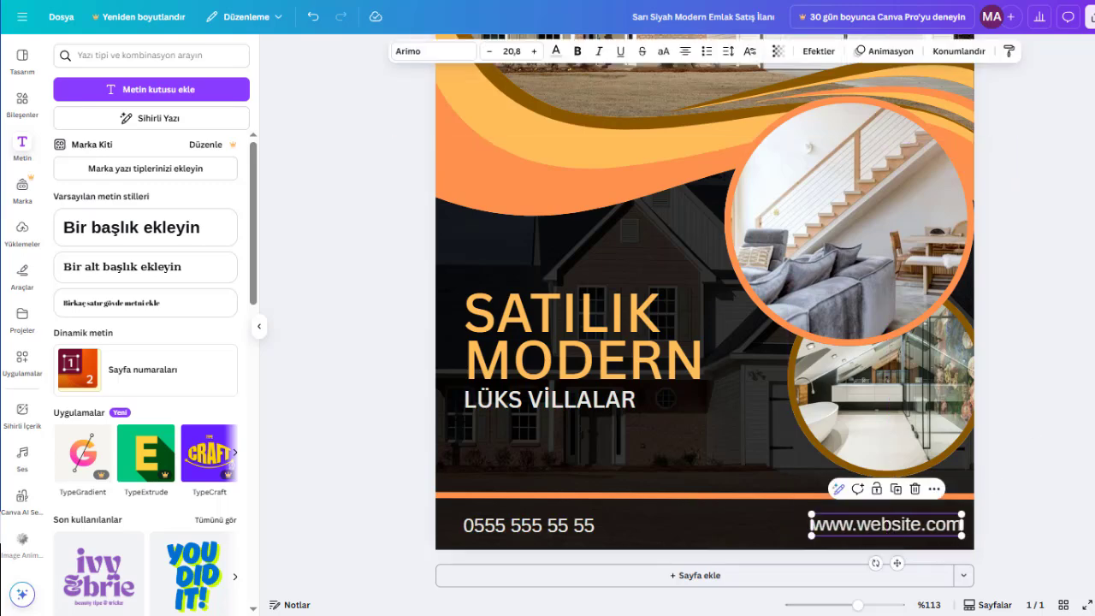
{"action": "left_click", "coordinate": [1049, 480]}
{"action": "left_click", "coordinate": [910, 525]}
{"action": "left_click_drag", "start_coordinate": [959, 512], "coordinate": [896, 525]}
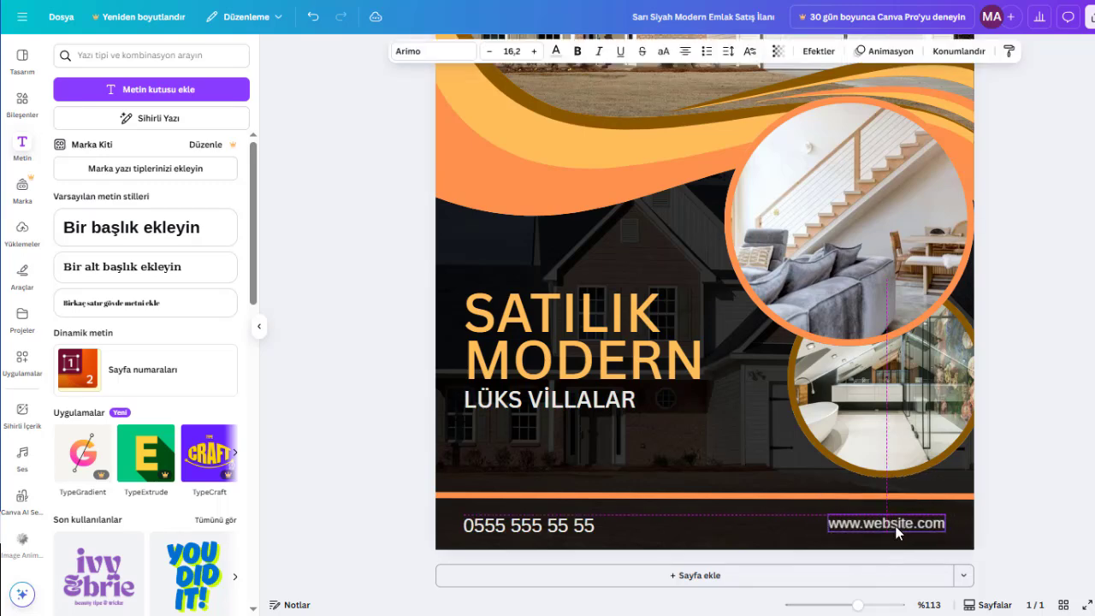
- Shrink the phone number to a font size of about 16.9 and align it with the heading's left edge and the website text
{"action": "left_click", "coordinate": [516, 530]}
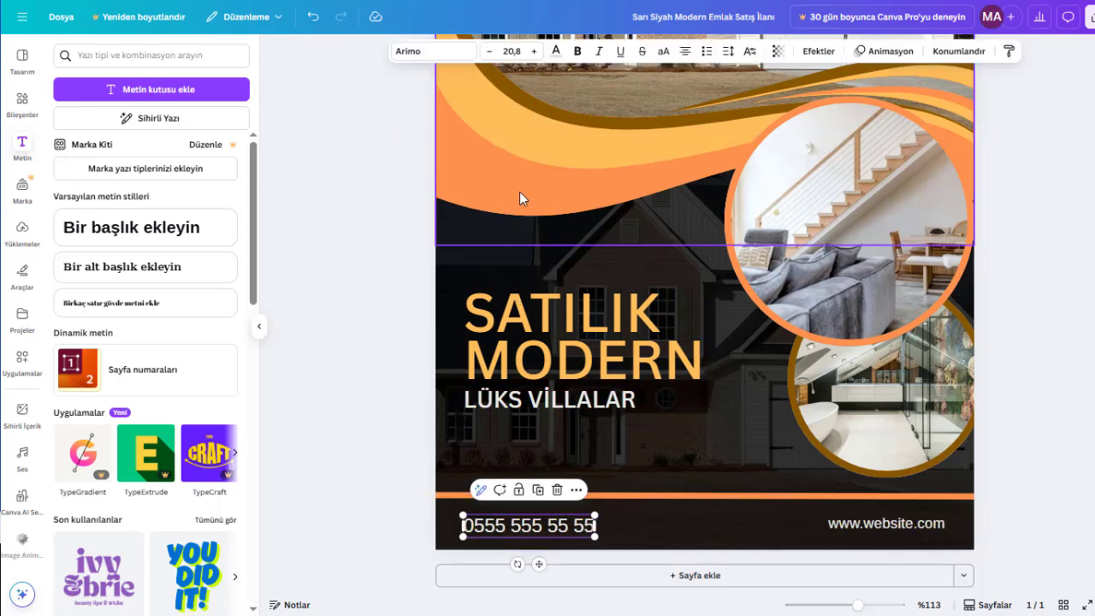
{"action": "left_click", "coordinate": [874, 529]}
{"action": "left_click", "coordinate": [481, 522]}
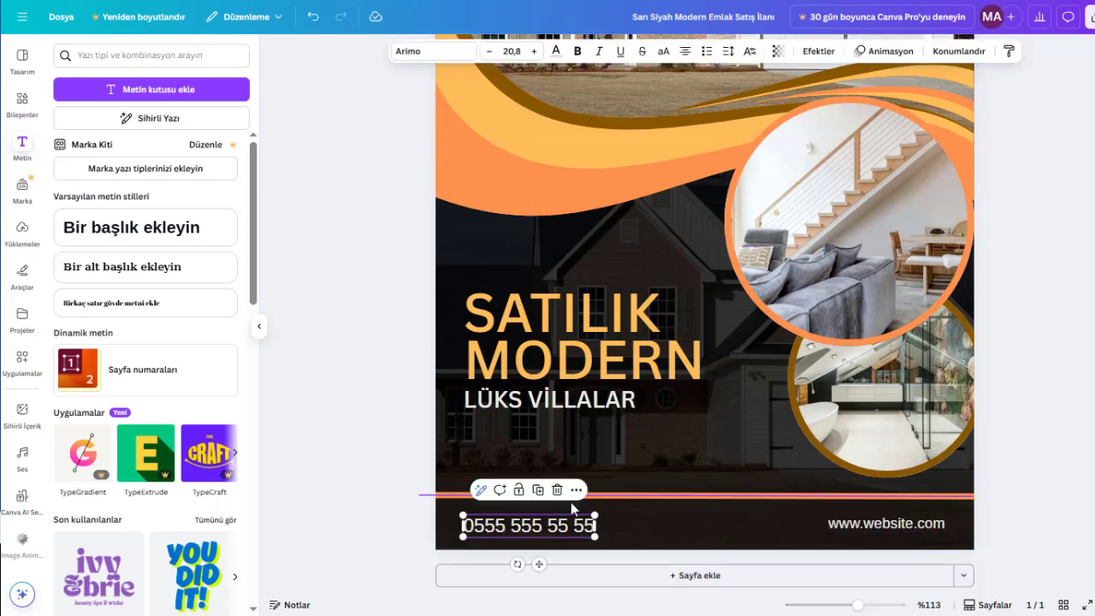
{"action": "left_click_drag", "start_coordinate": [595, 512], "coordinate": [528, 522]}
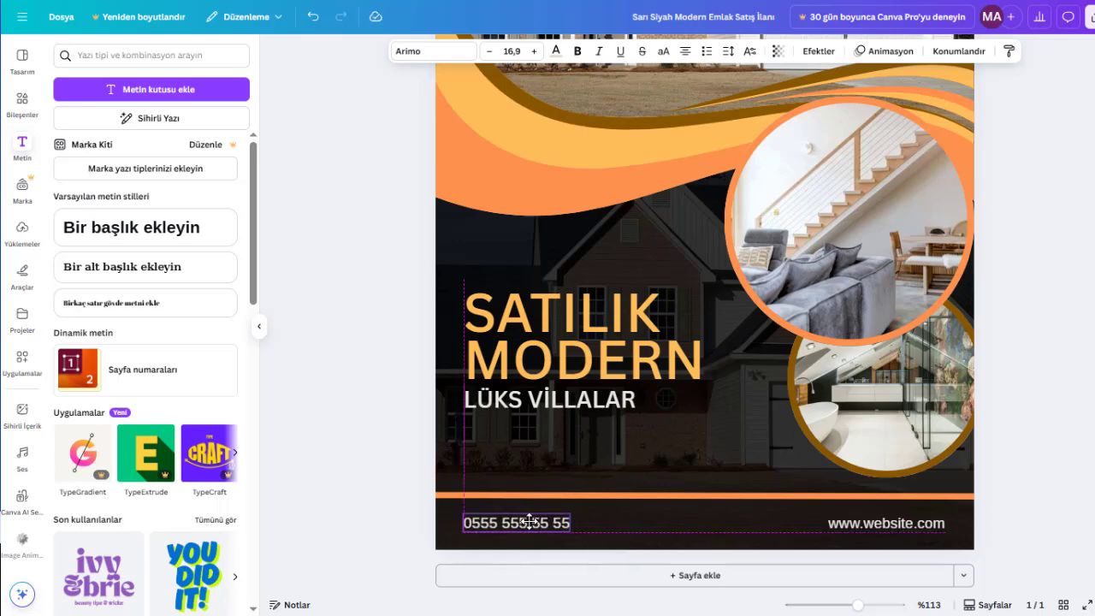
{"action": "left_click", "coordinate": [1094, 431]}
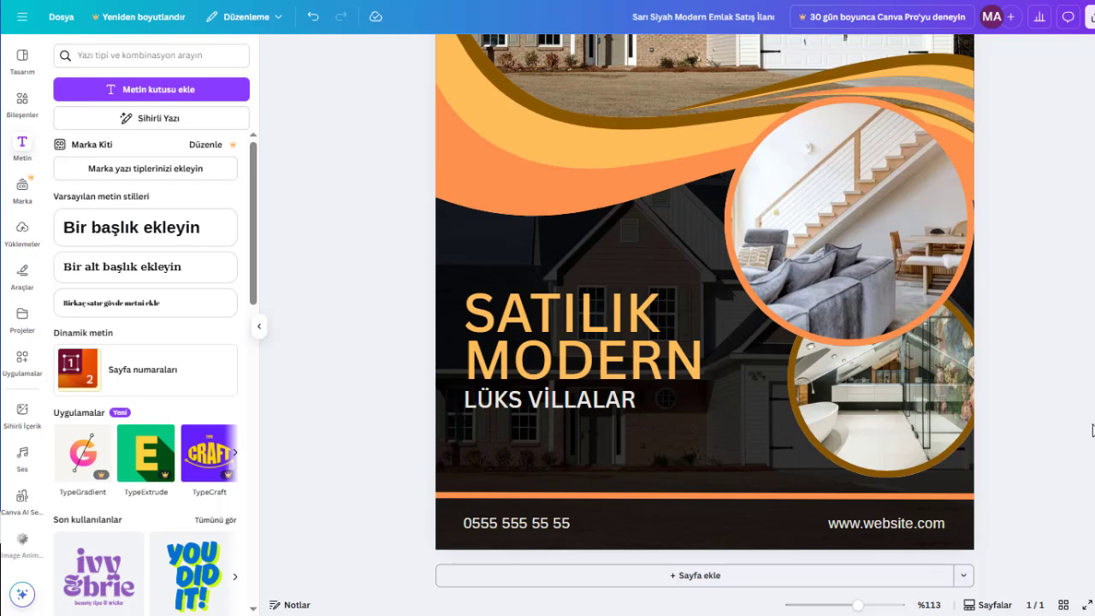
{"action": "scroll", "coordinate": [1093, 430], "scroll_direction": "down", "scroll_amount": 4}
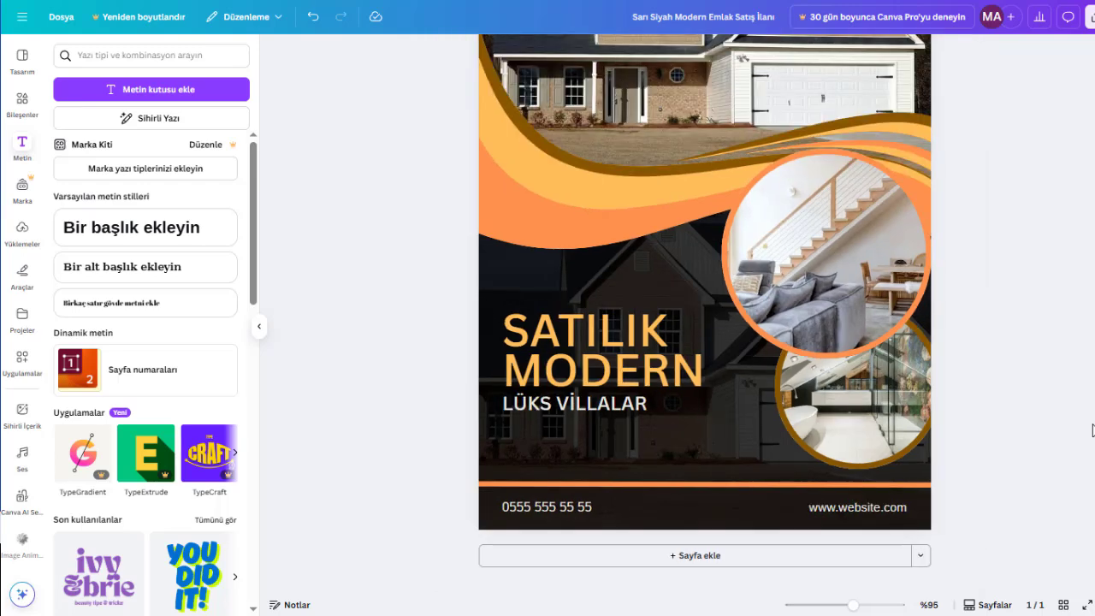
{"action": "scroll", "coordinate": [1093, 430], "scroll_direction": "up", "scroll_amount": 1}
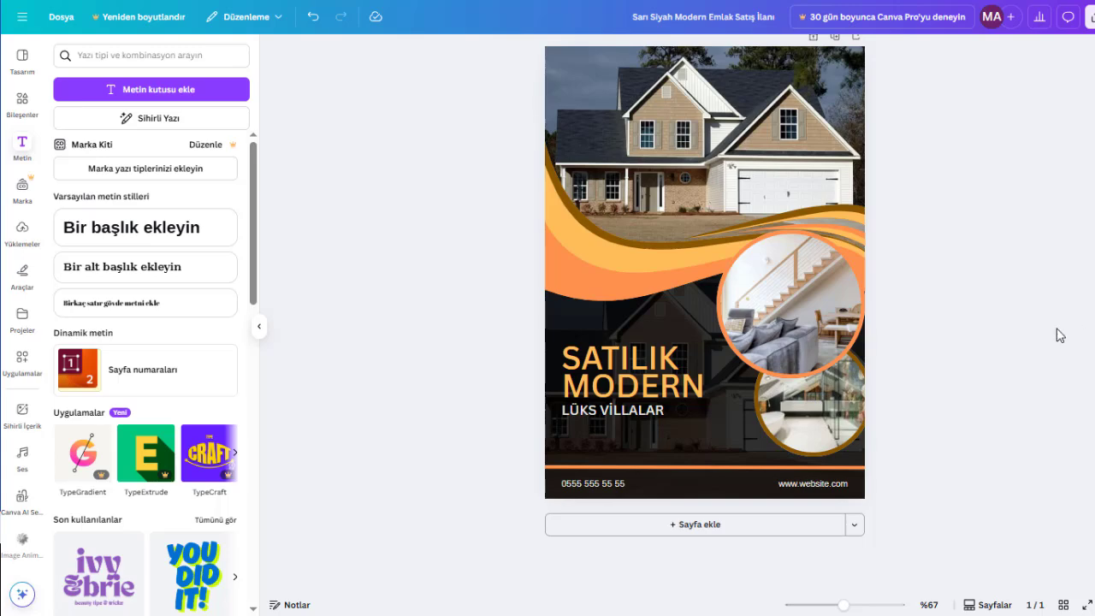
{"action": "scroll", "coordinate": [1059, 335], "scroll_direction": "up", "scroll_amount": 1}
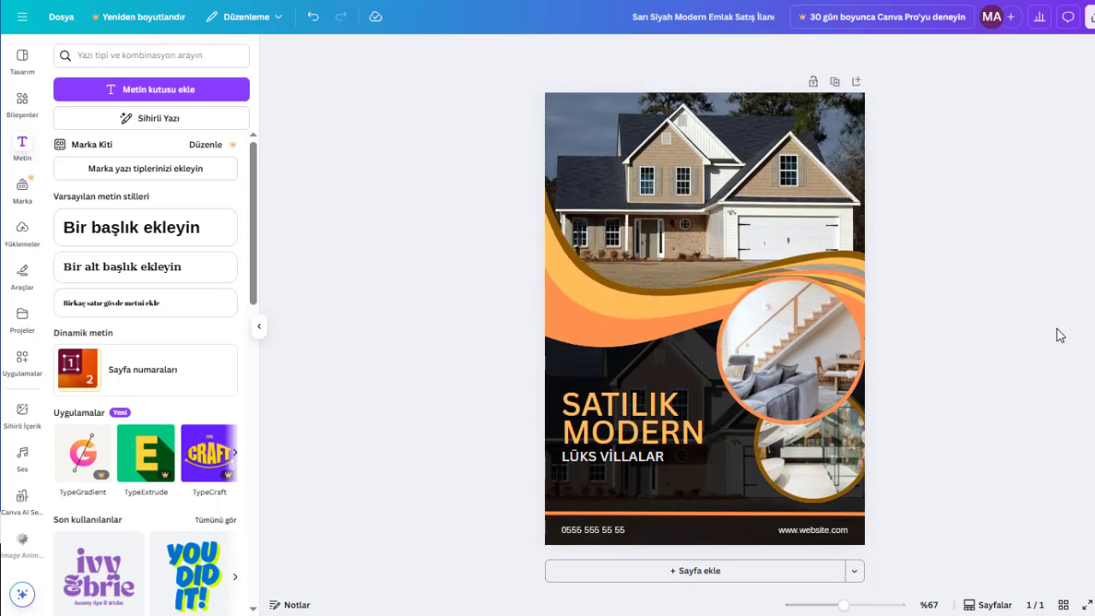